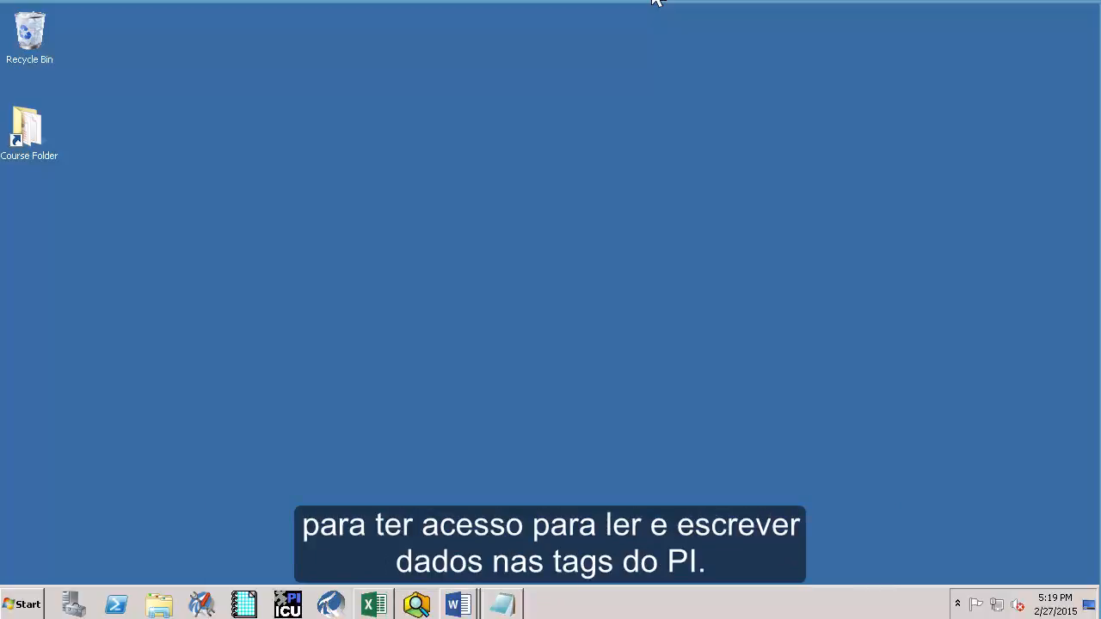
# Open the Windows Start menu from the desktop
pyautogui.click(26, 605)
# Launch PI System Management Tools from the PI System program group
pyautogui.click(69, 540)
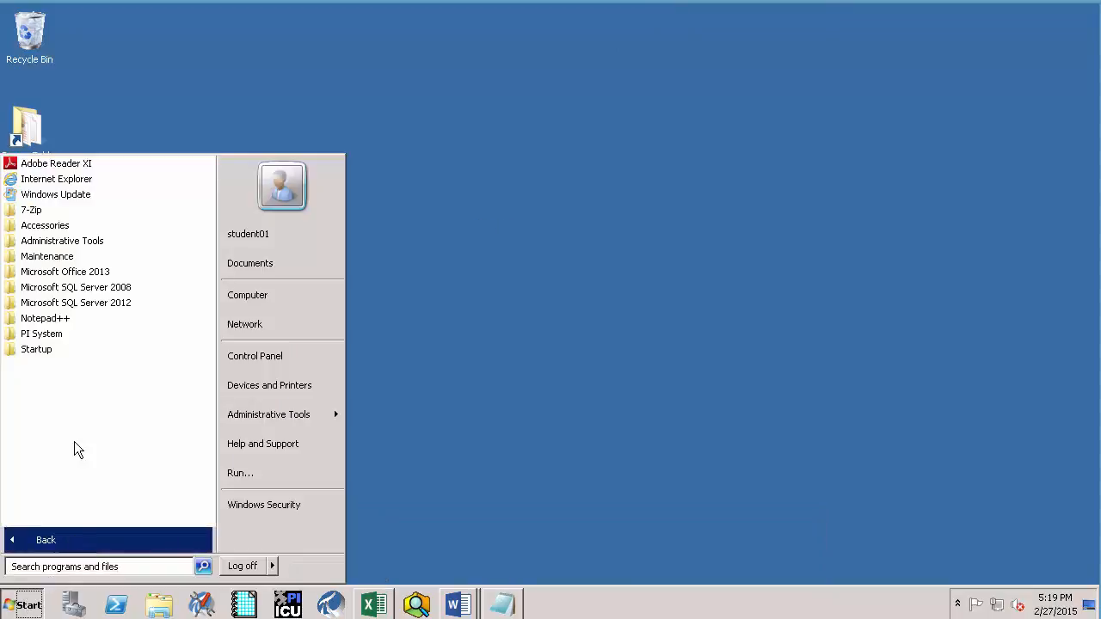
pyautogui.click(74, 337)
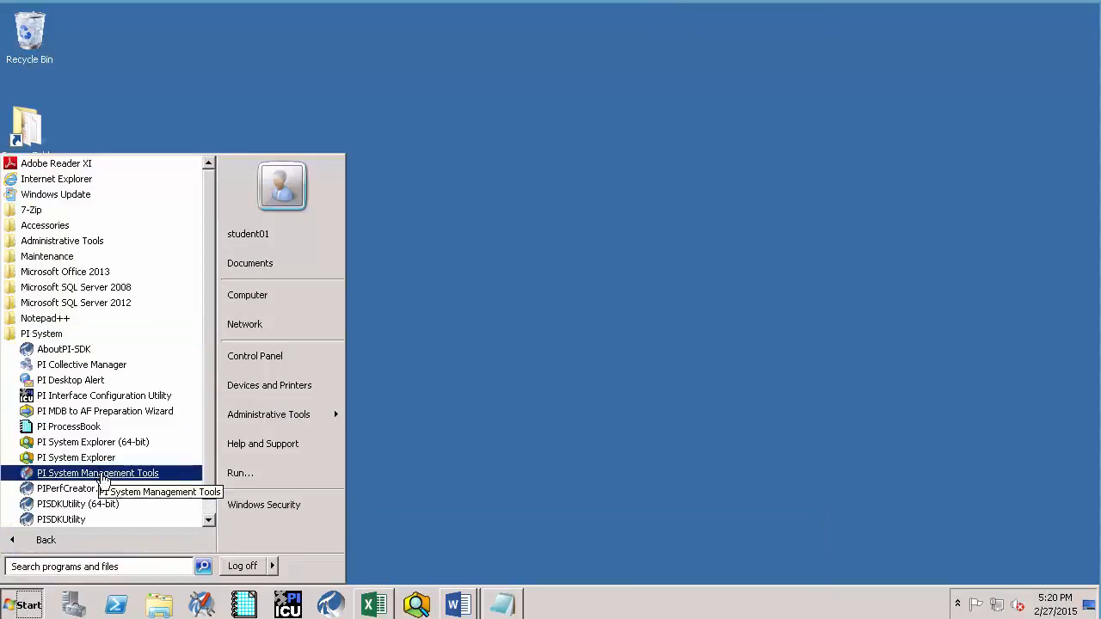
pyautogui.click(116, 473)
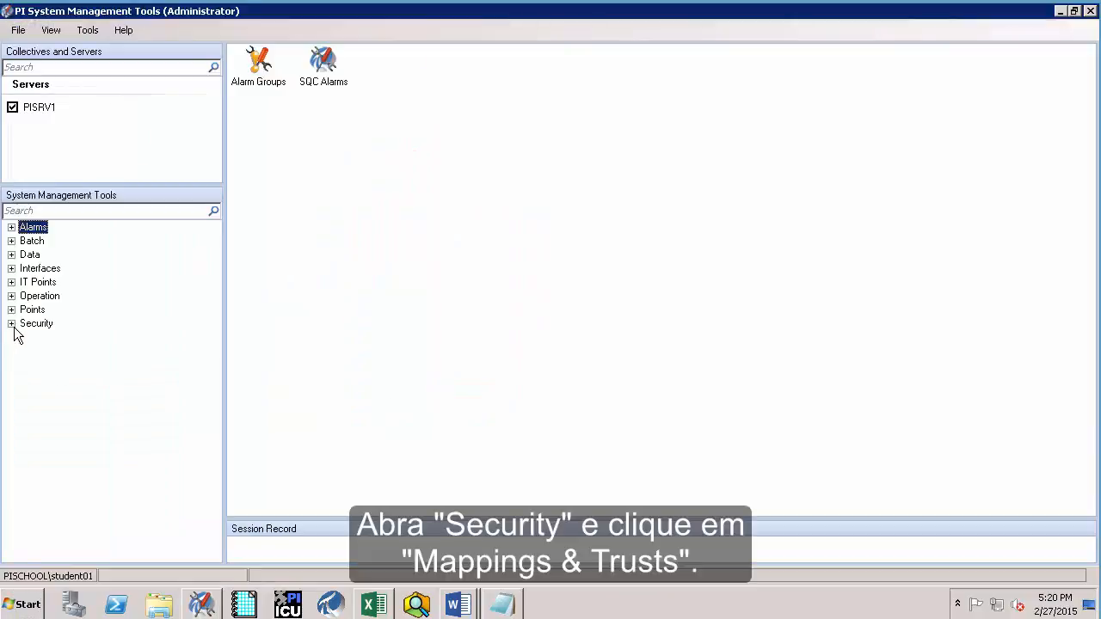
# Go to Security > Mappings & Trusts and start a new mapping
pyautogui.click(11, 324)
pyautogui.click(63, 379)
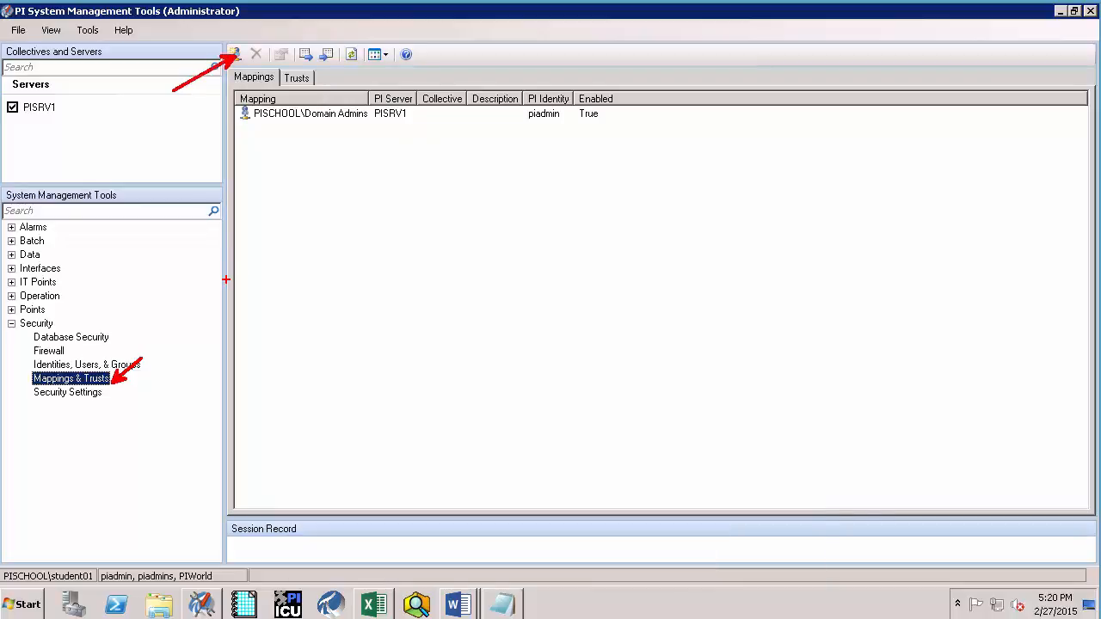
pyautogui.click(234, 54)
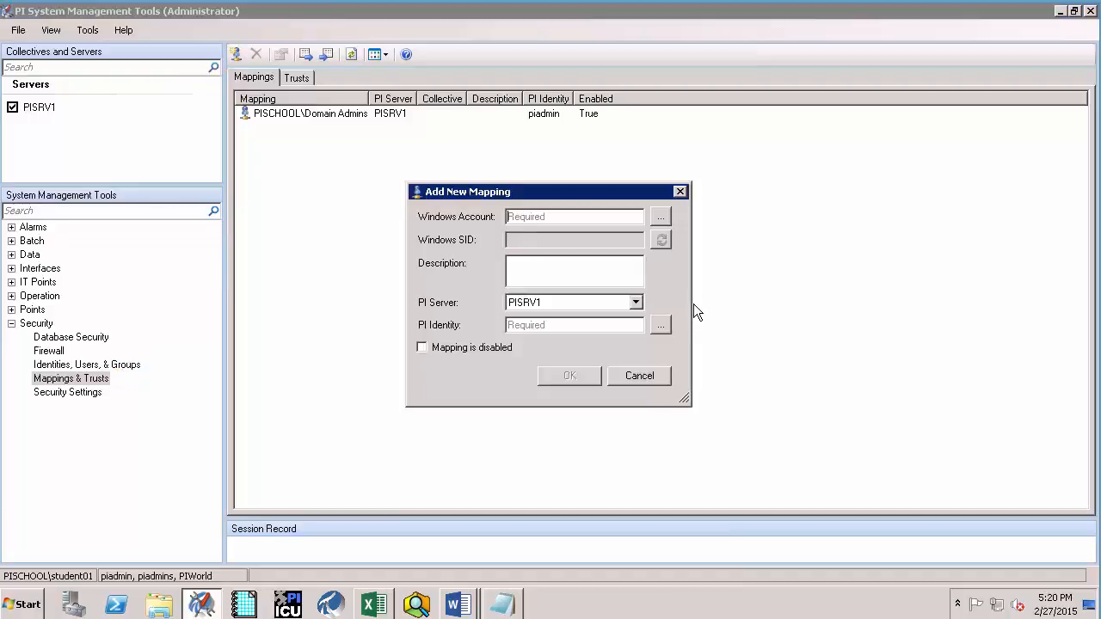
# Set the mapping's Windows account to the resolved pibuffer account
pyautogui.click(660, 222)
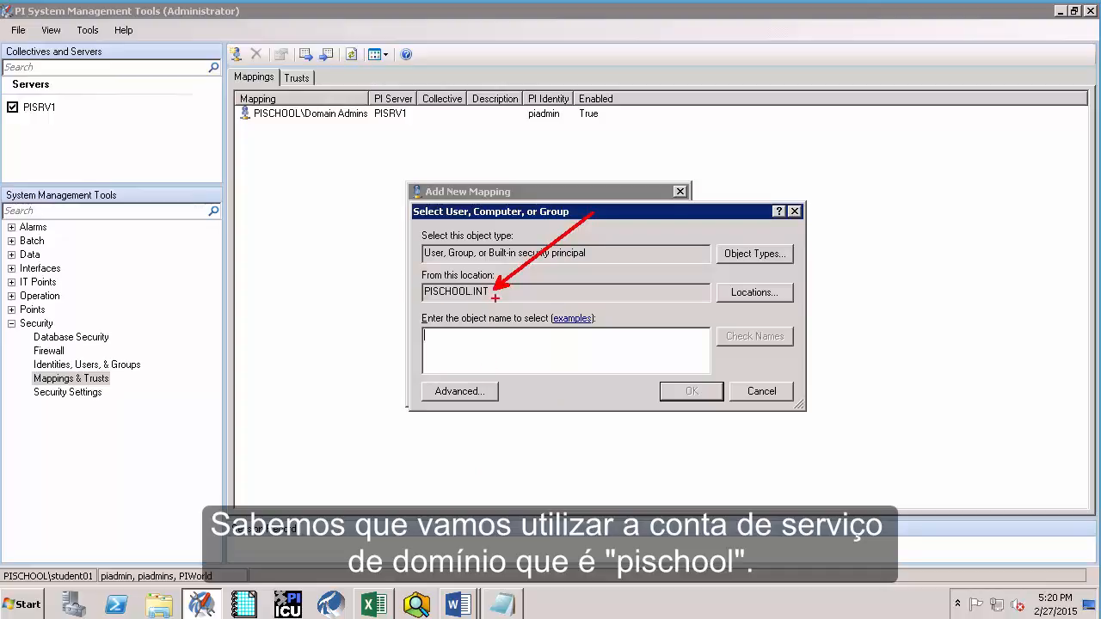
pyautogui.press('Escape')
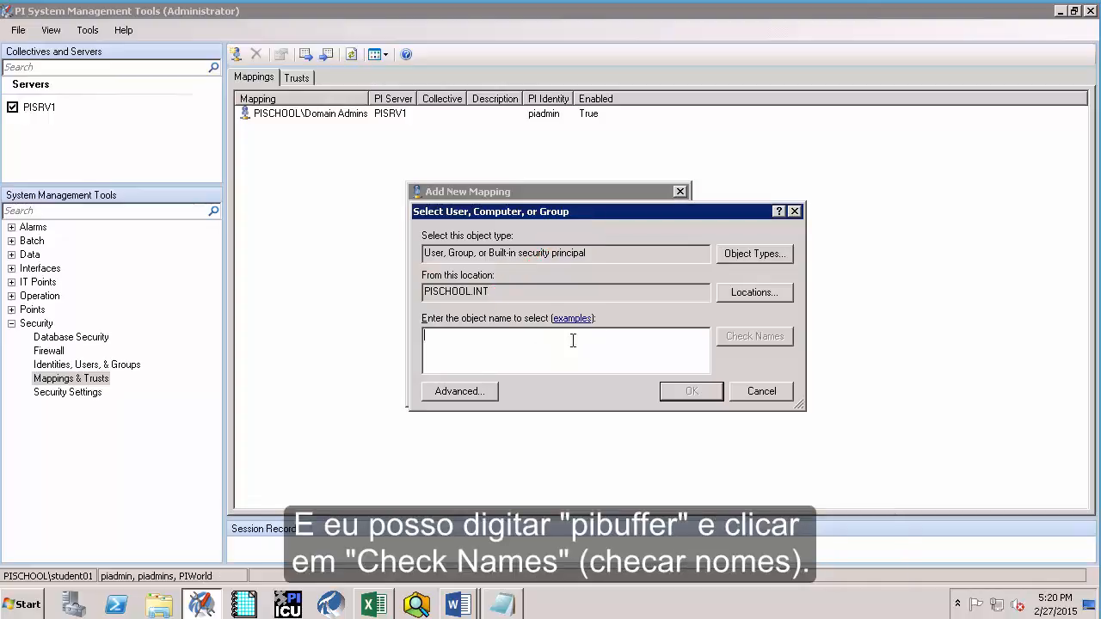
pyautogui.write('pibuffer')
pyautogui.click(750, 338)
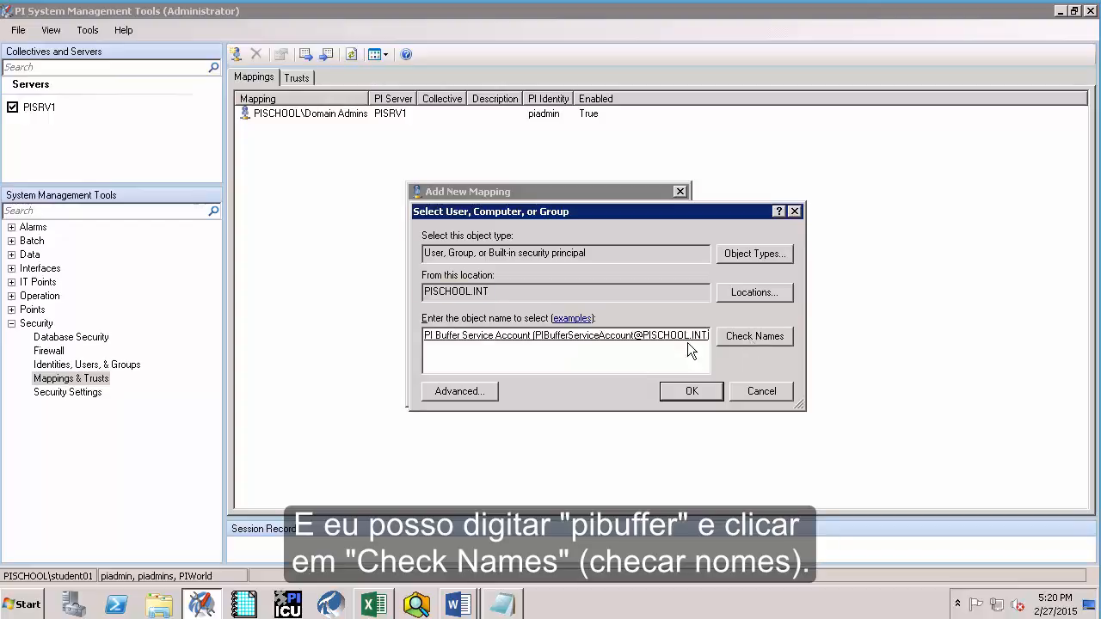
pyautogui.click(719, 391)
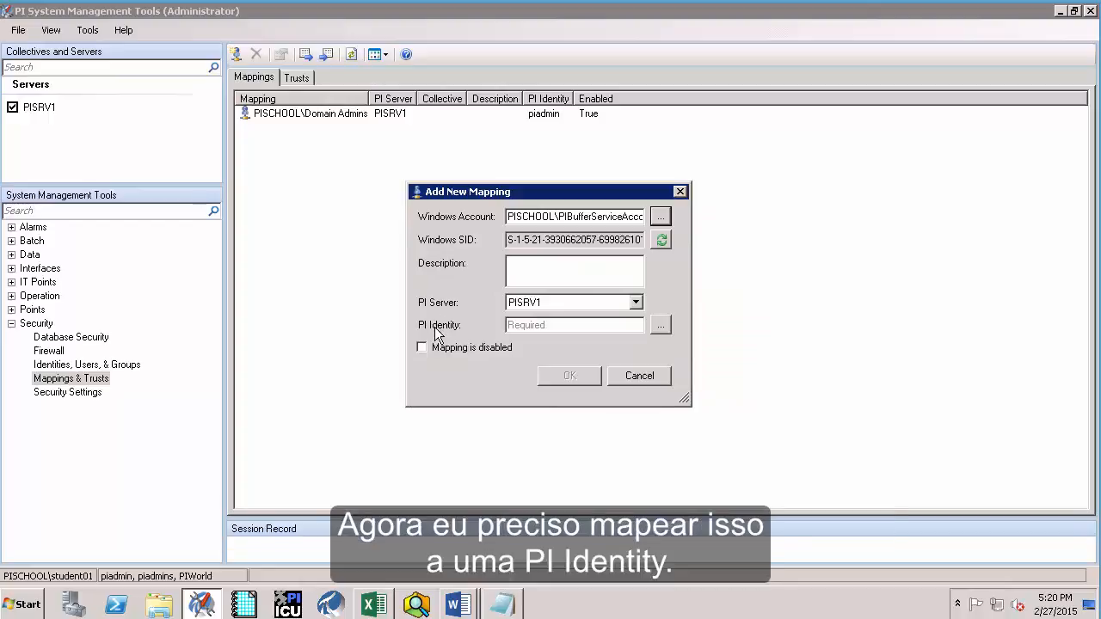
# Choose PIInterface_PIBufss as the PI identity and save the mapping
pyautogui.click(664, 326)
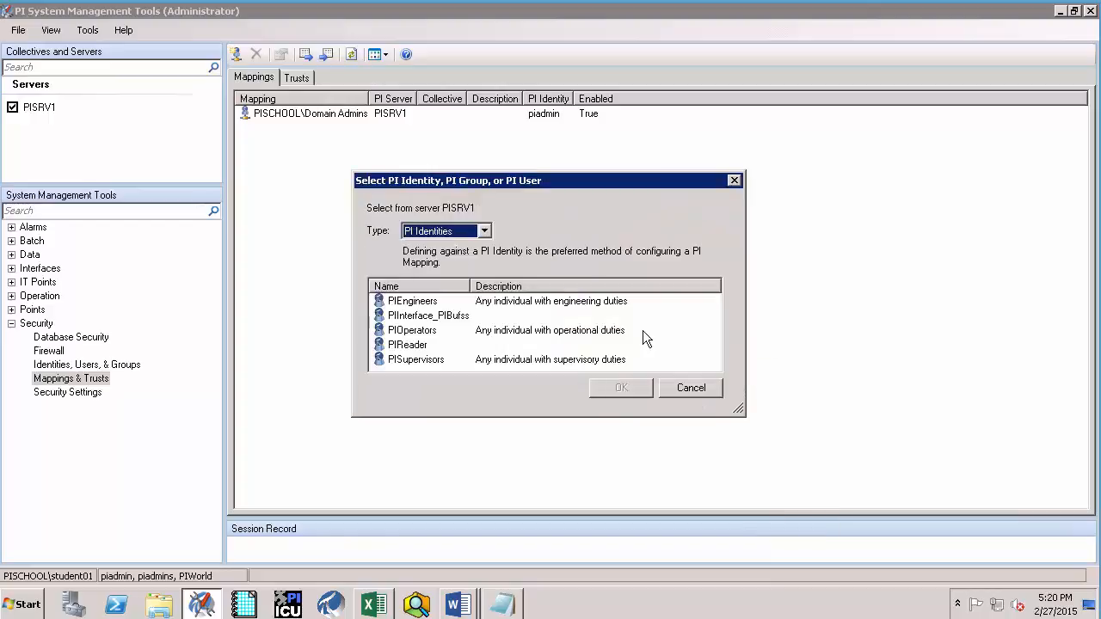
pyautogui.click(410, 316)
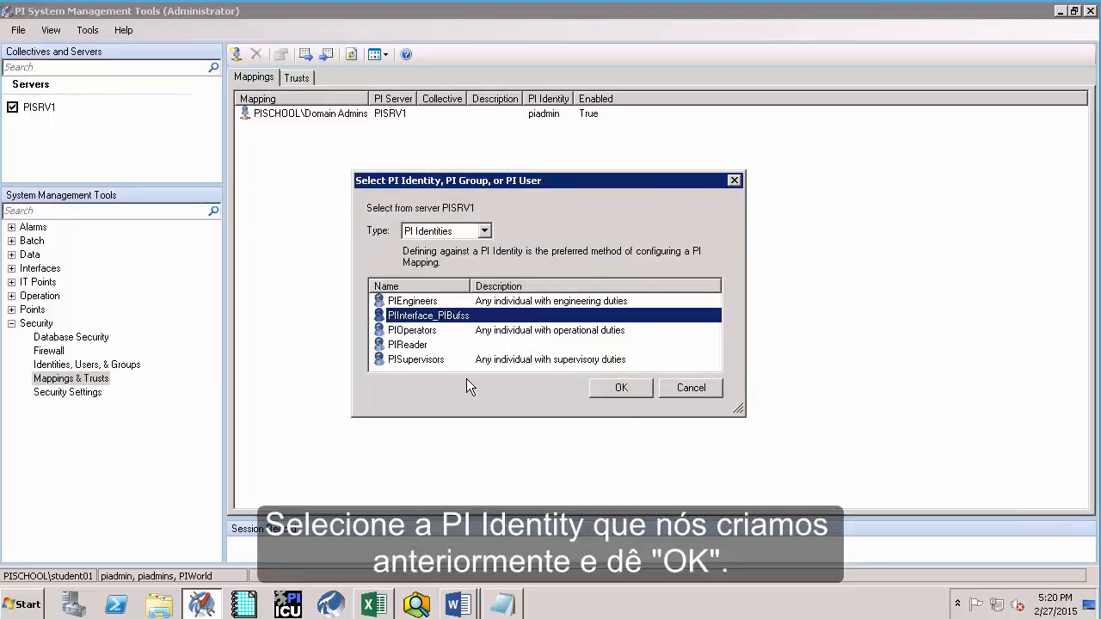
pyautogui.click(612, 388)
pyautogui.click(575, 376)
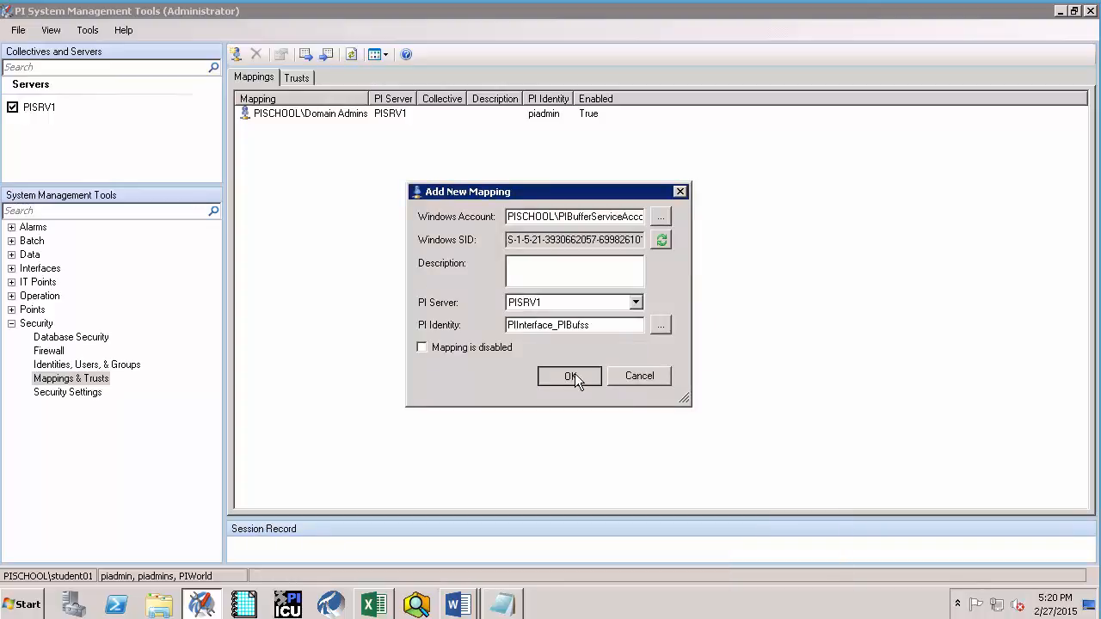
# Check PIInterface_PIBufss has read/write on the PIPOINT table in Database Security, then minimize the tool
pyautogui.click(76, 337)
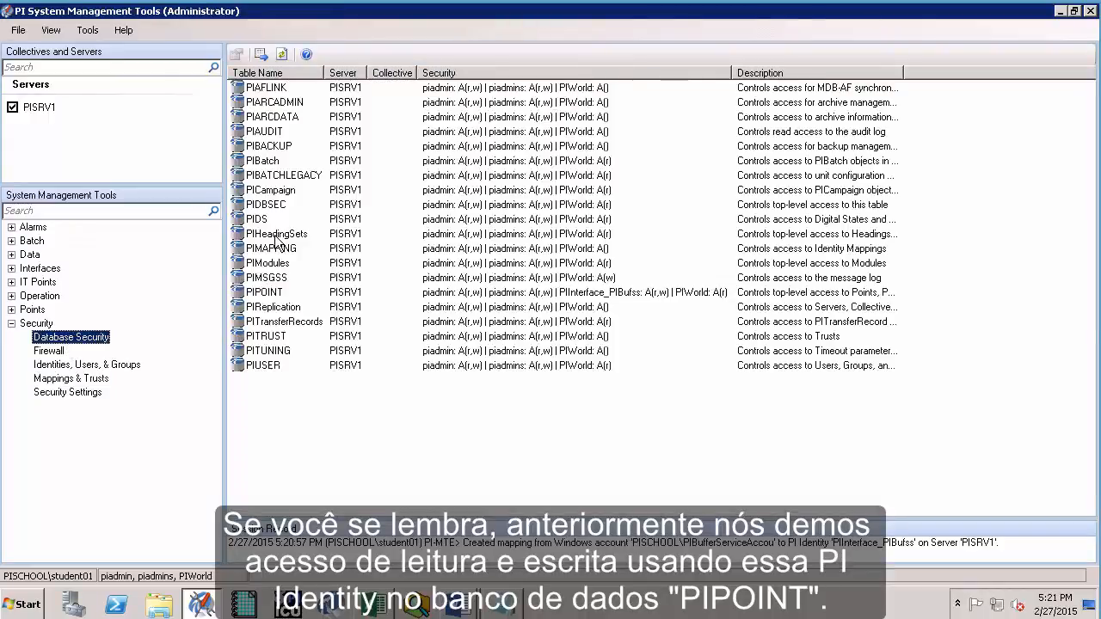
pyautogui.click(269, 293)
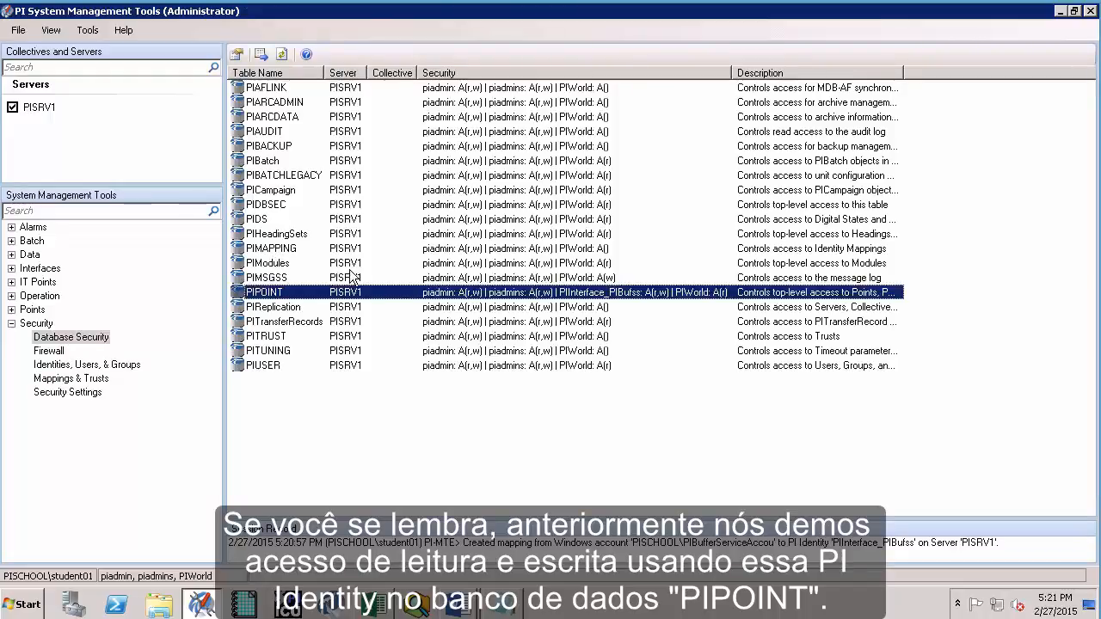
pyautogui.moveTo(653, 289); pyautogui.dragTo(690, 245)
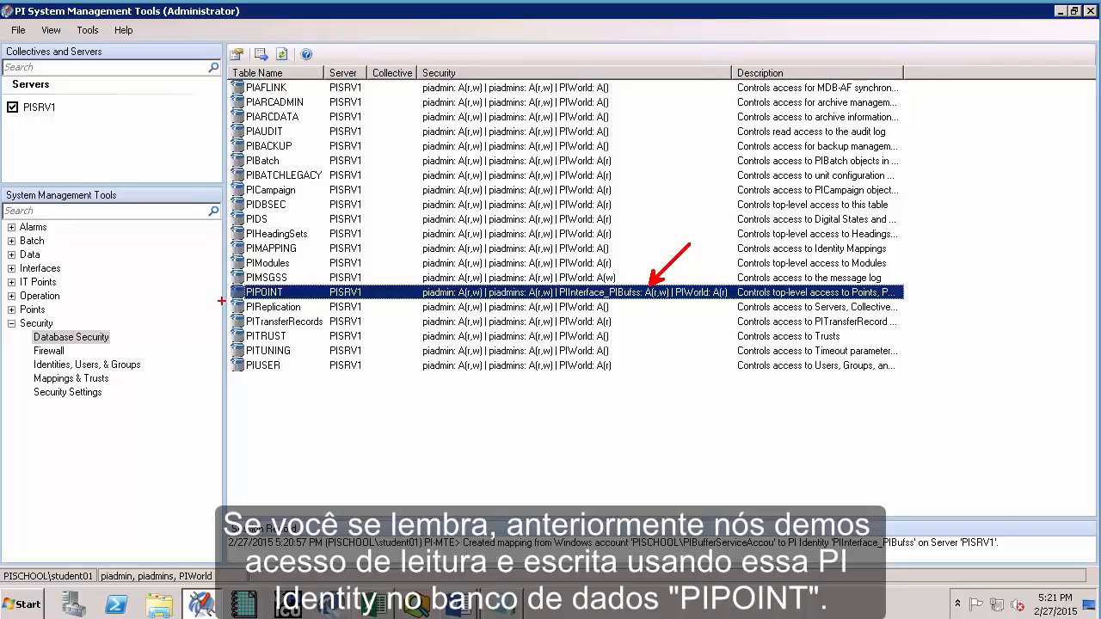
pyautogui.press('Escape')
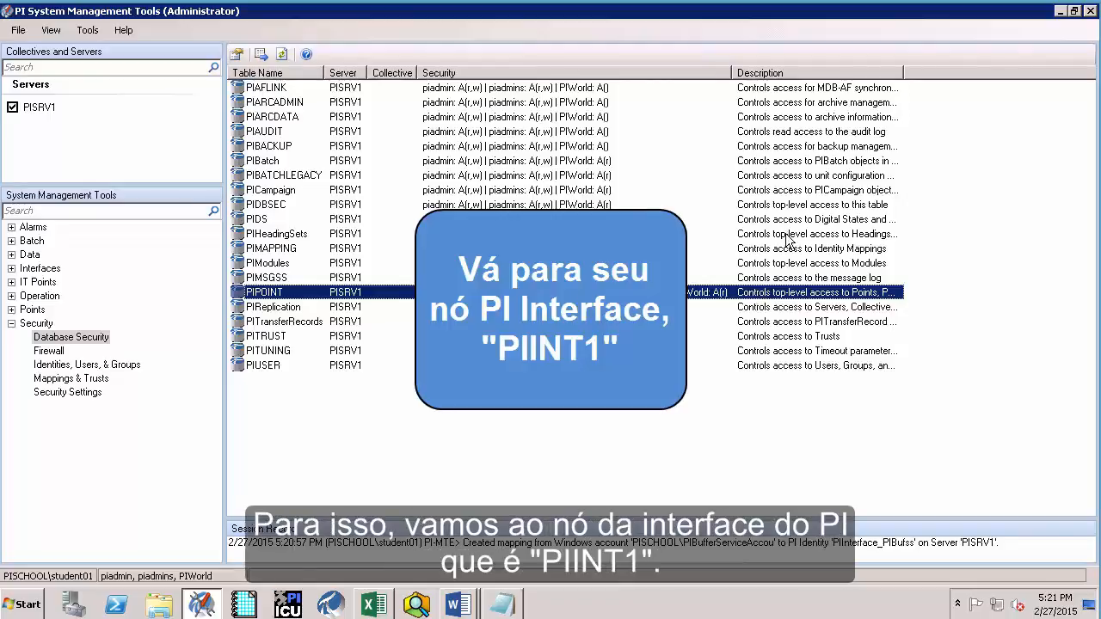
pyautogui.click(1061, 11)
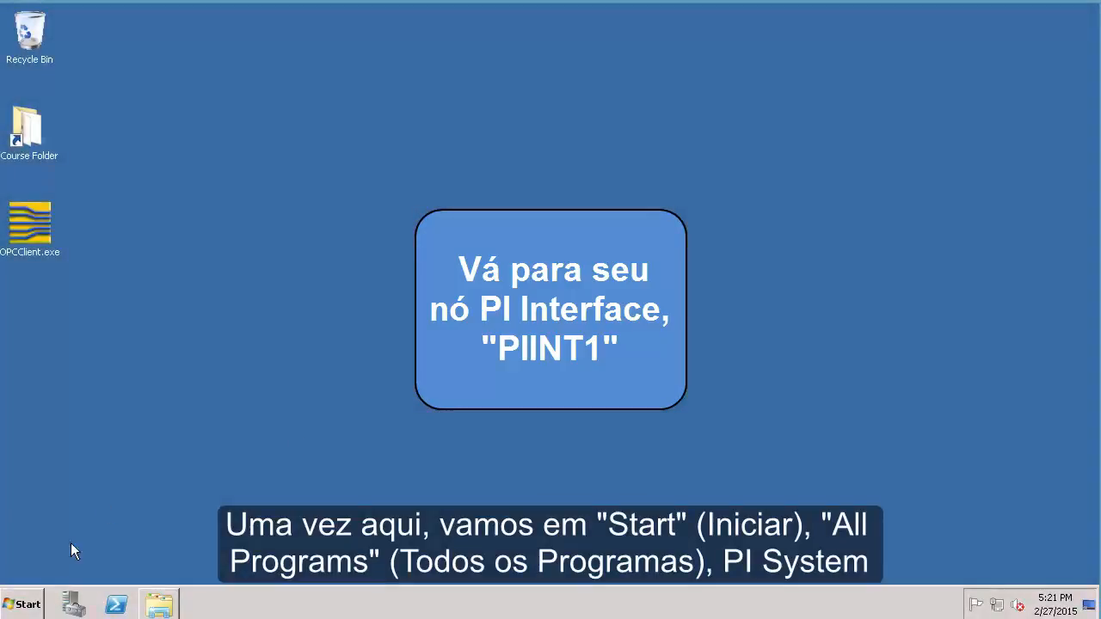
# Launch PI Interface Configuration Utility and load the opcint1 -> PISRV1 interface
pyautogui.click(20, 593)
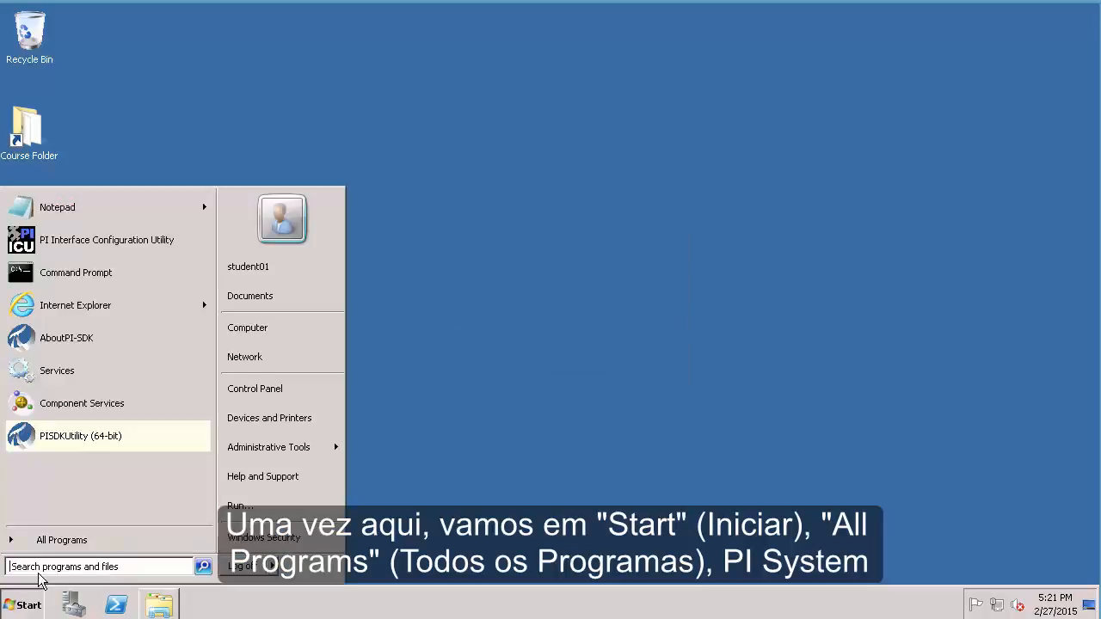
pyautogui.click(49, 543)
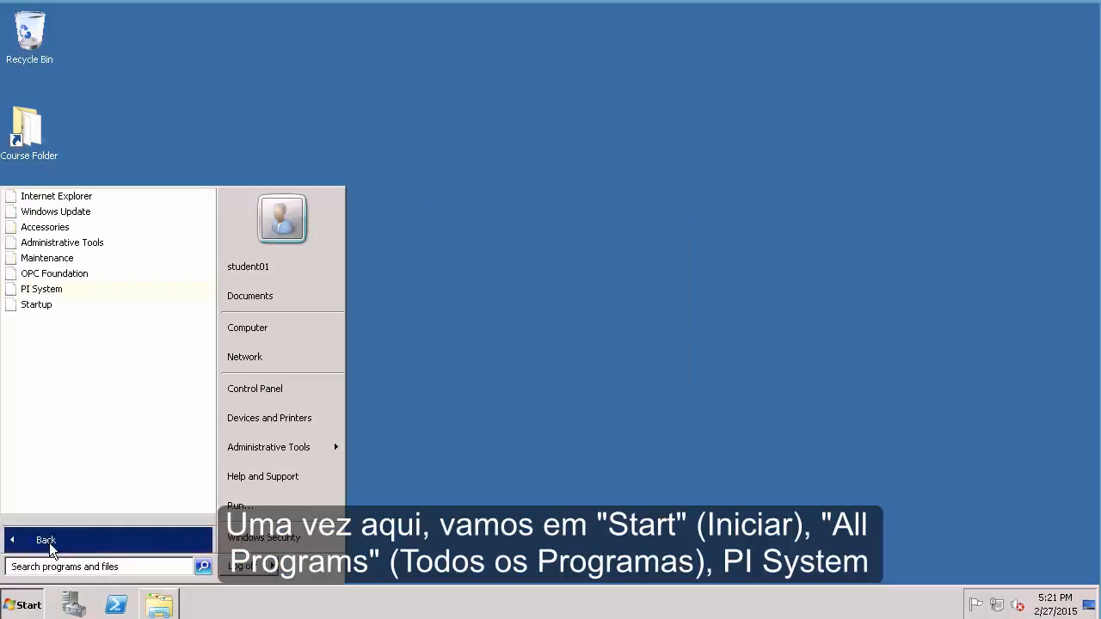
pyautogui.click(57, 290)
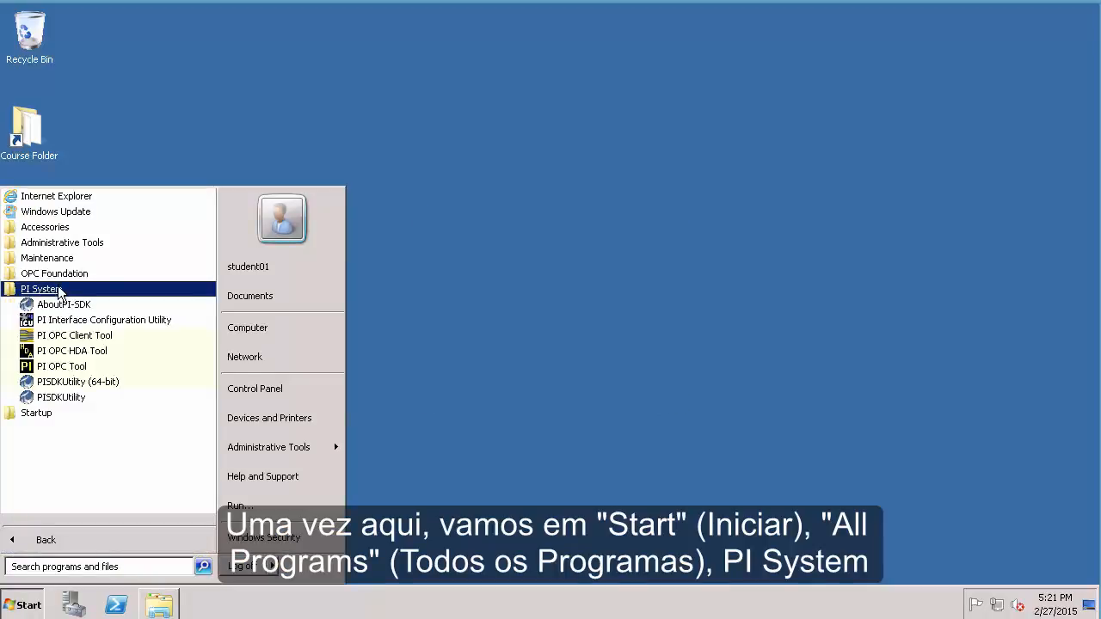
pyautogui.click(91, 321)
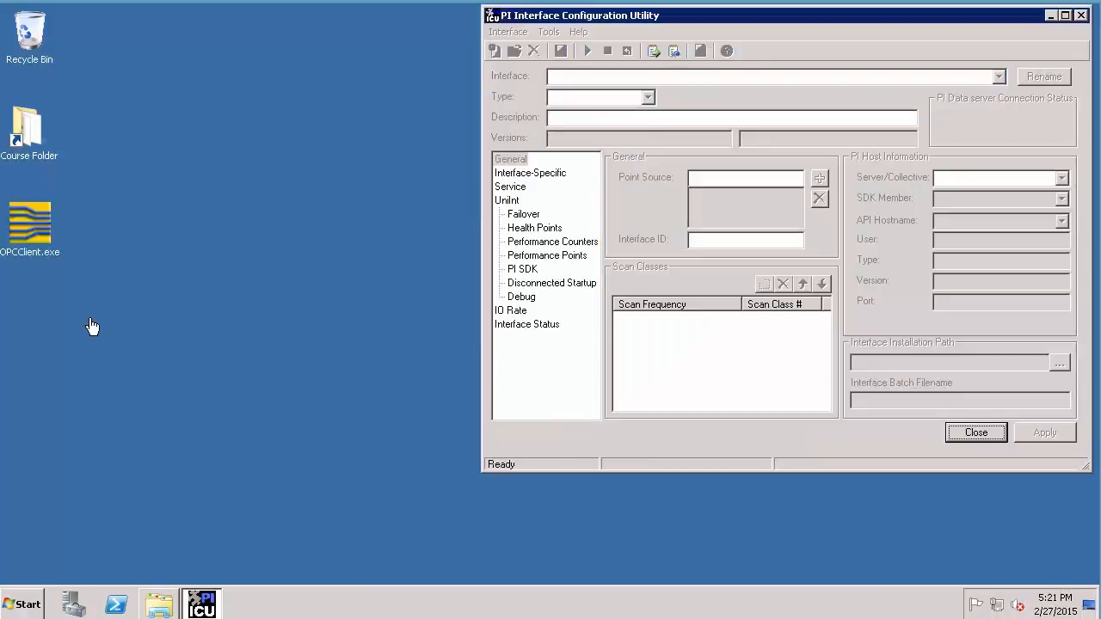
pyautogui.click(999, 77)
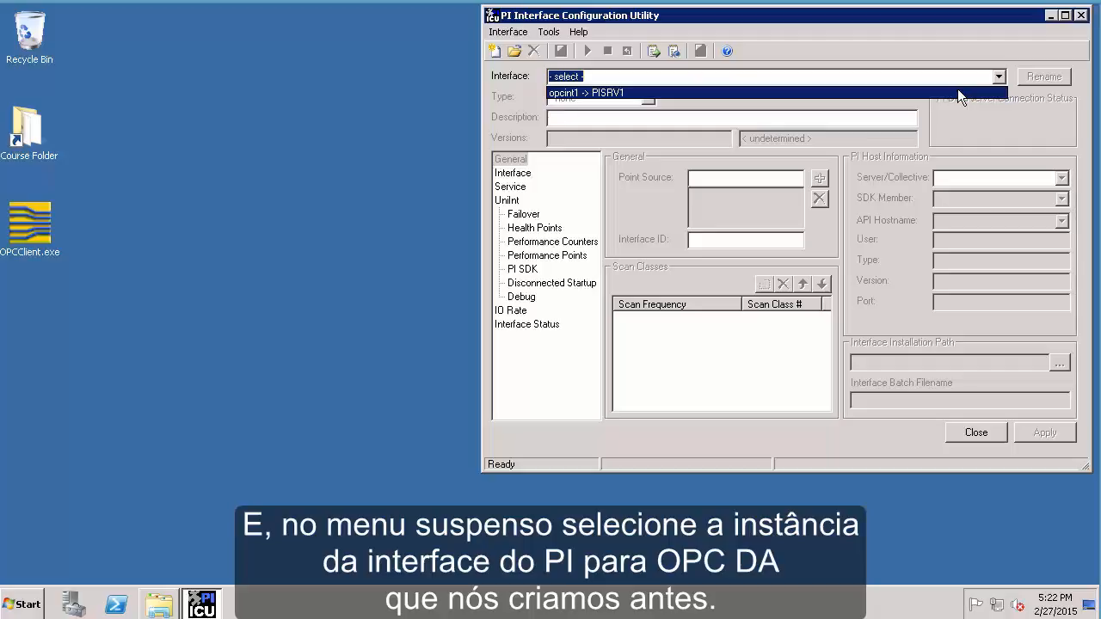
pyautogui.click(958, 90)
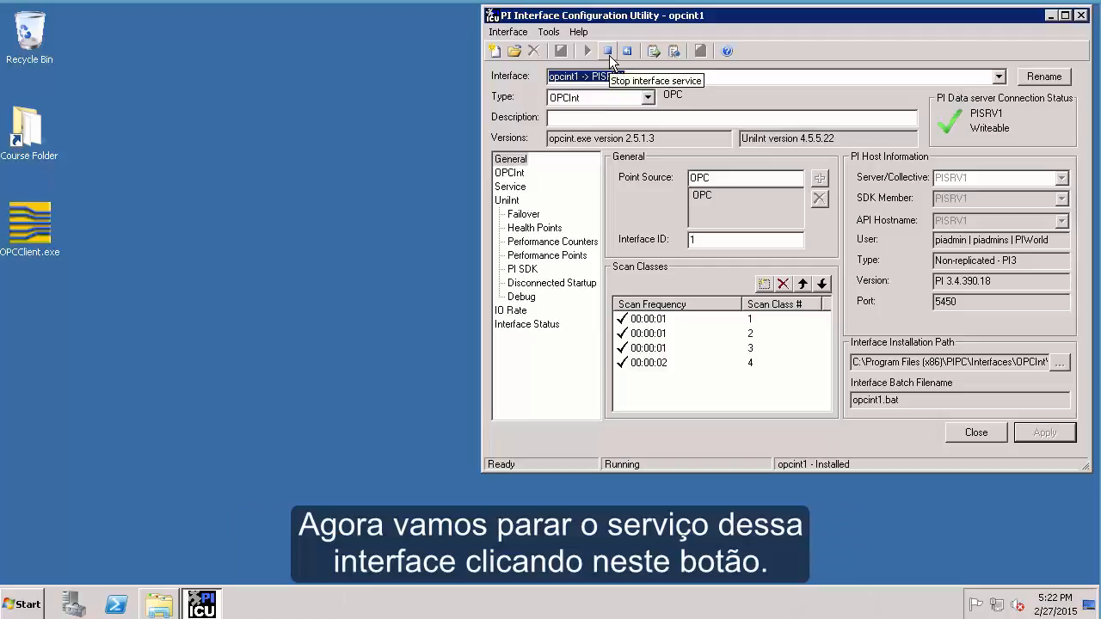
# Stop the opcint1 interface service and open the Windows Services console
pyautogui.click(609, 55)
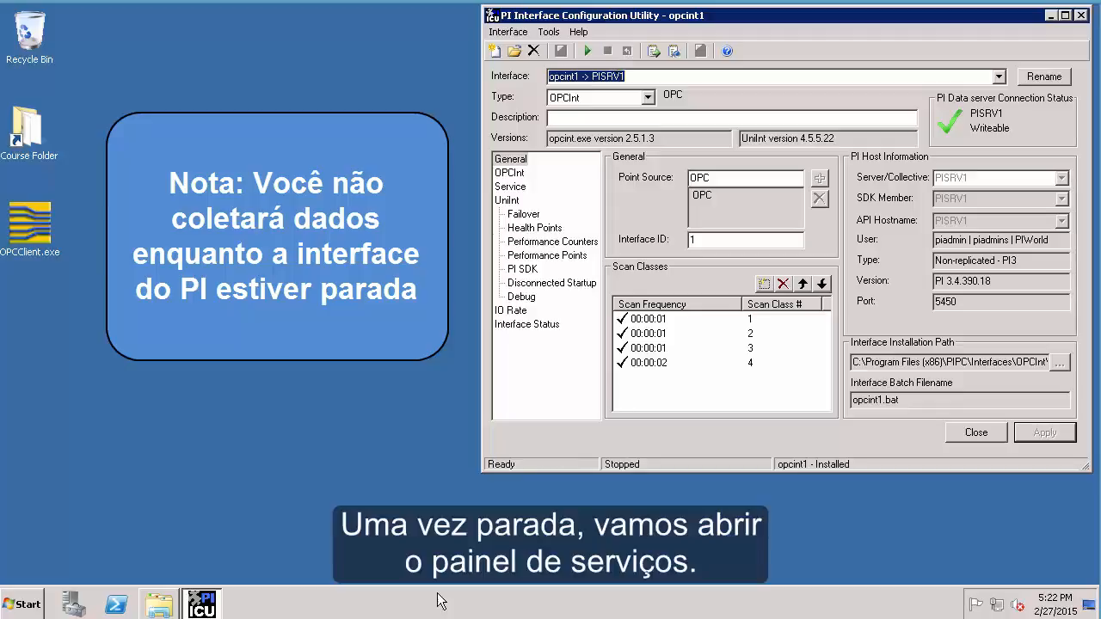
pyautogui.click(21, 605)
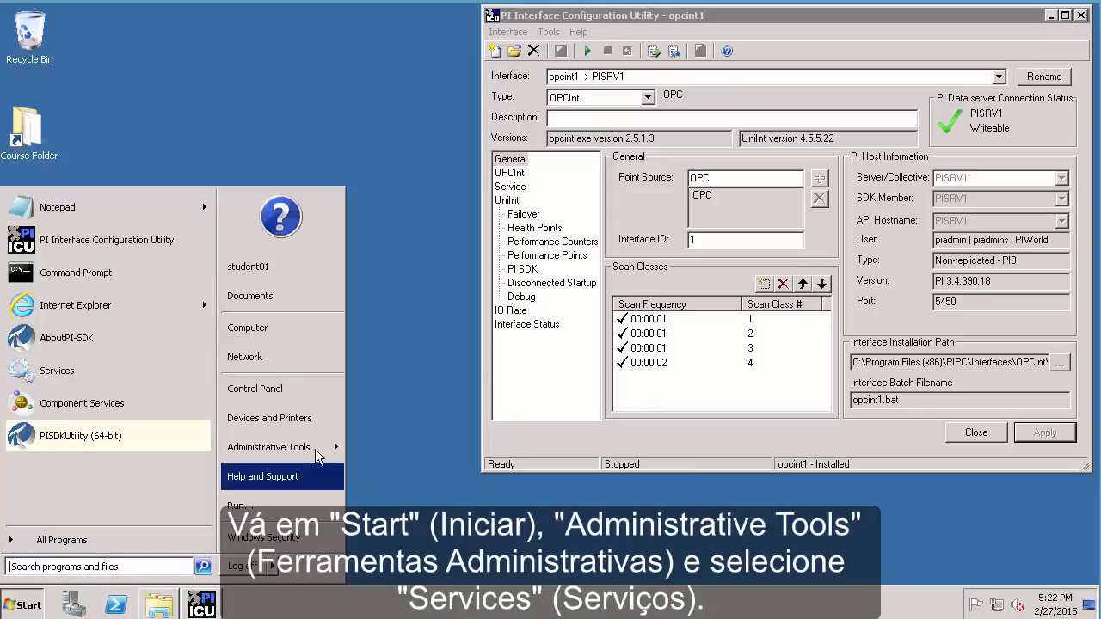
pyautogui.moveTo(315, 449)
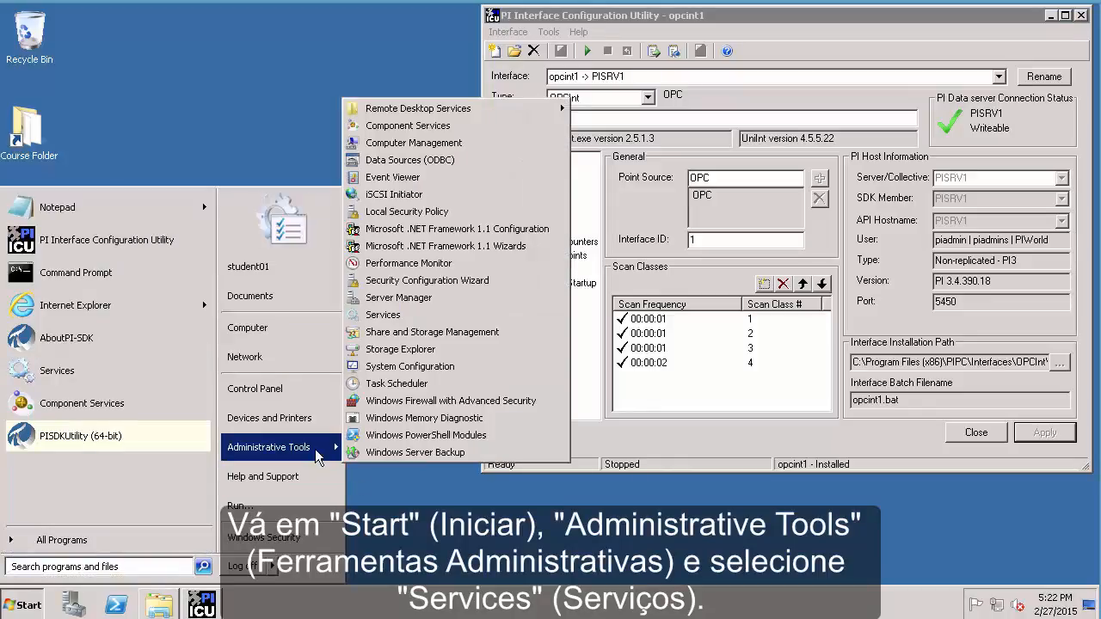
pyautogui.click(392, 314)
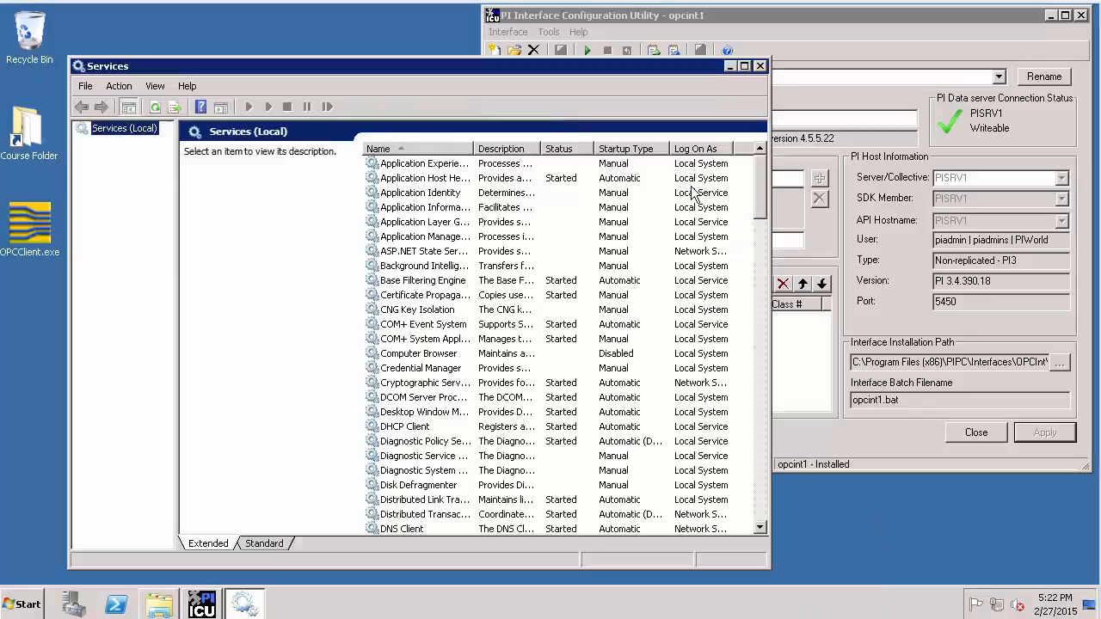
# Maximize Services and bring up the actions for PI Buffer Subsystem (Manual, not started)
pyautogui.click(745, 66)
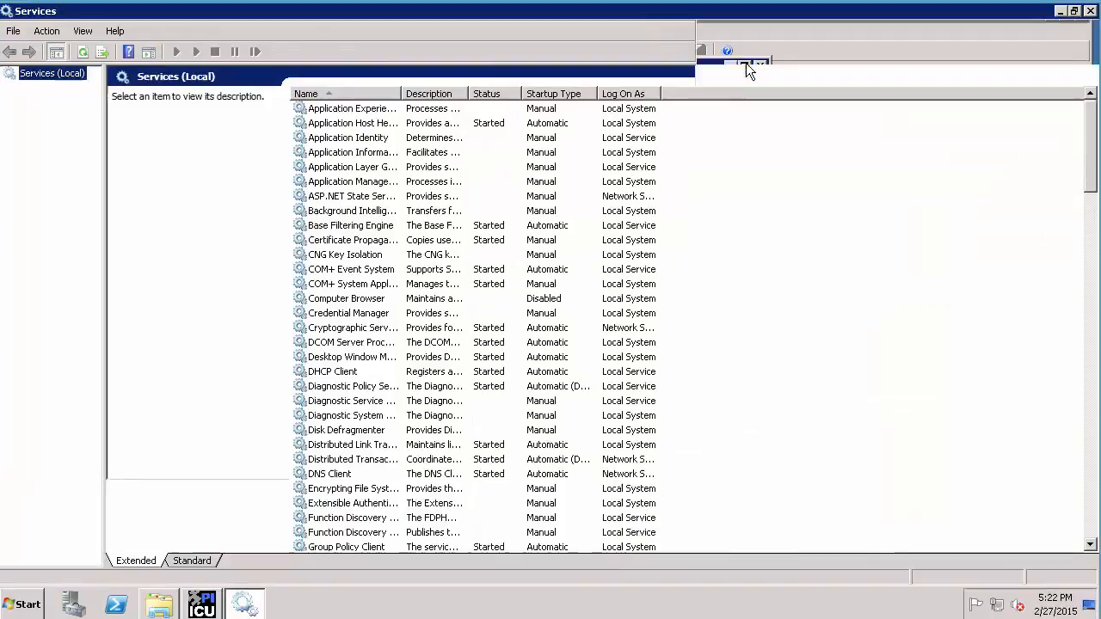
pyautogui.click(363, 162)
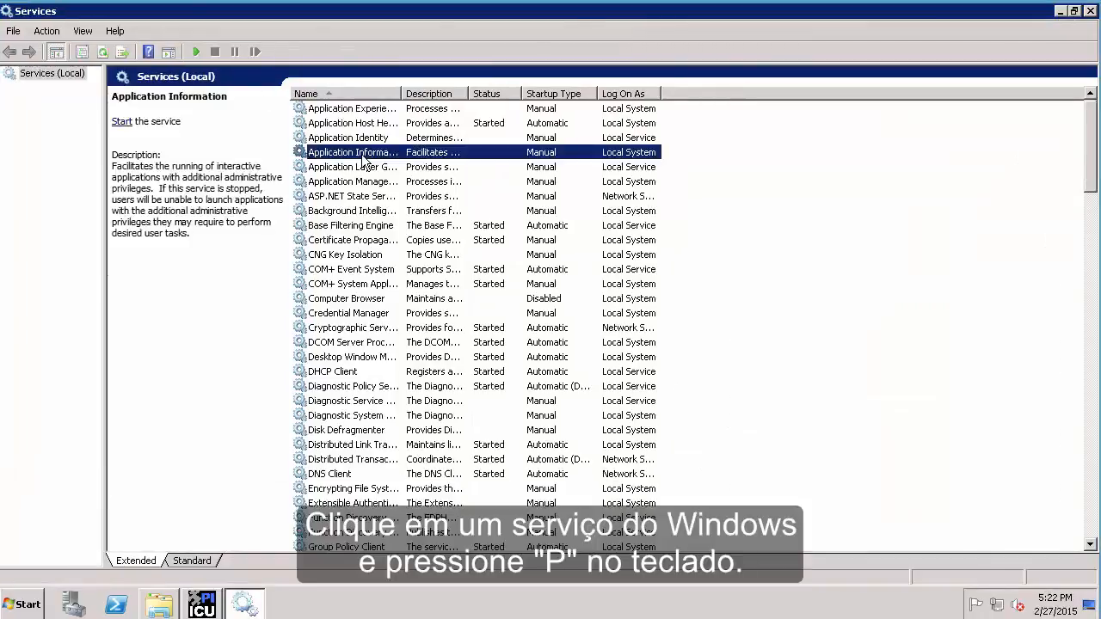
pyautogui.press('p')
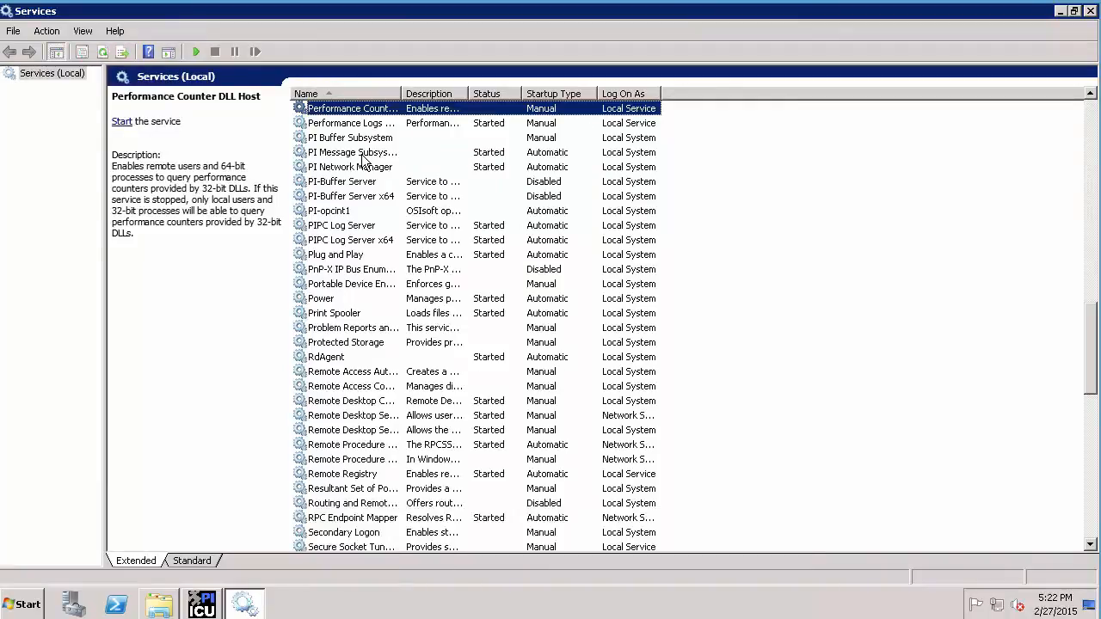
pyautogui.click(351, 140)
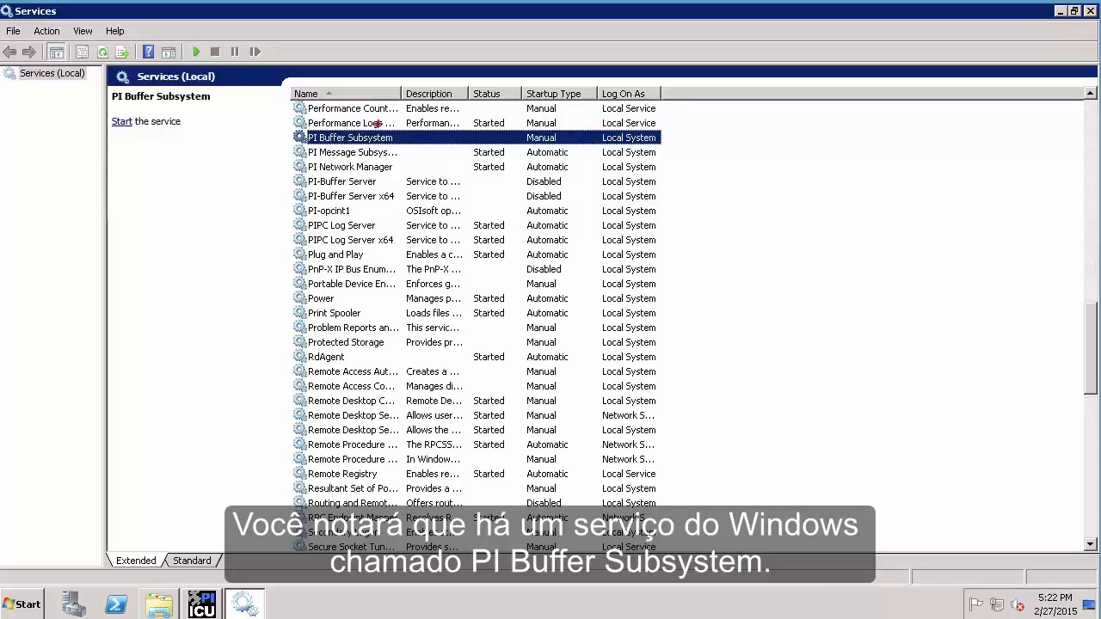
pyautogui.moveTo(406, 137); pyautogui.dragTo(452, 118)
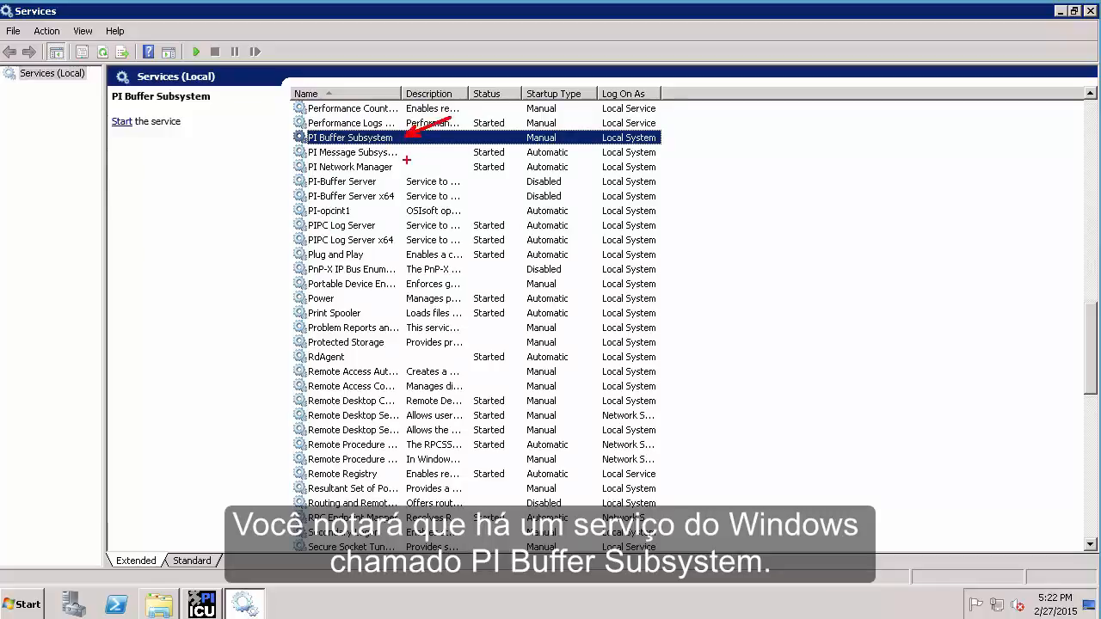
pyautogui.press('Escape')
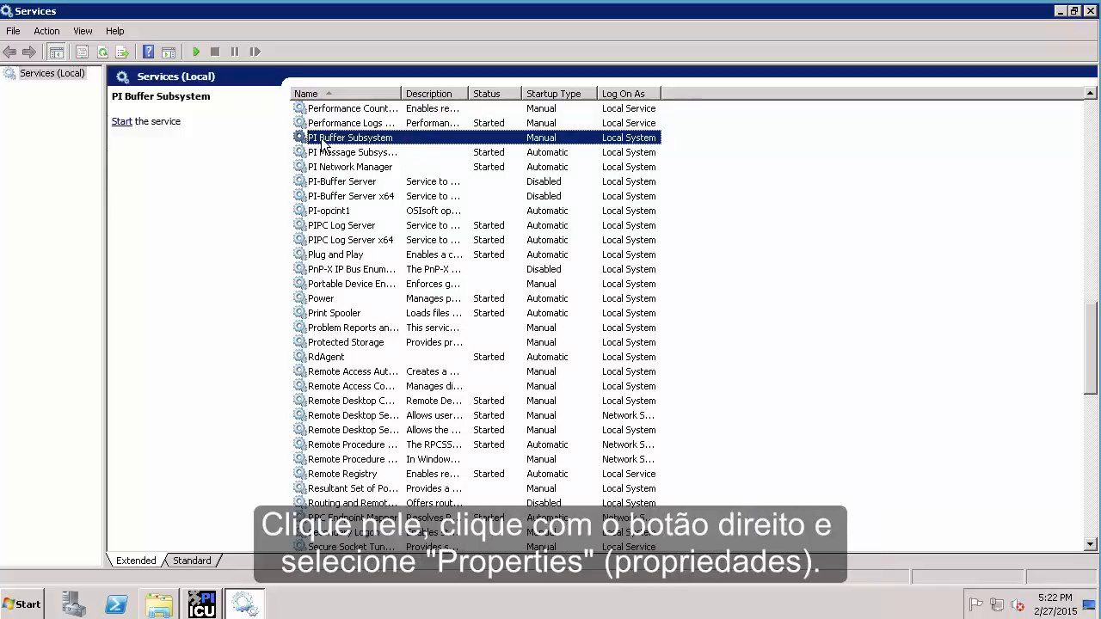
pyautogui.rightClick(322, 144)
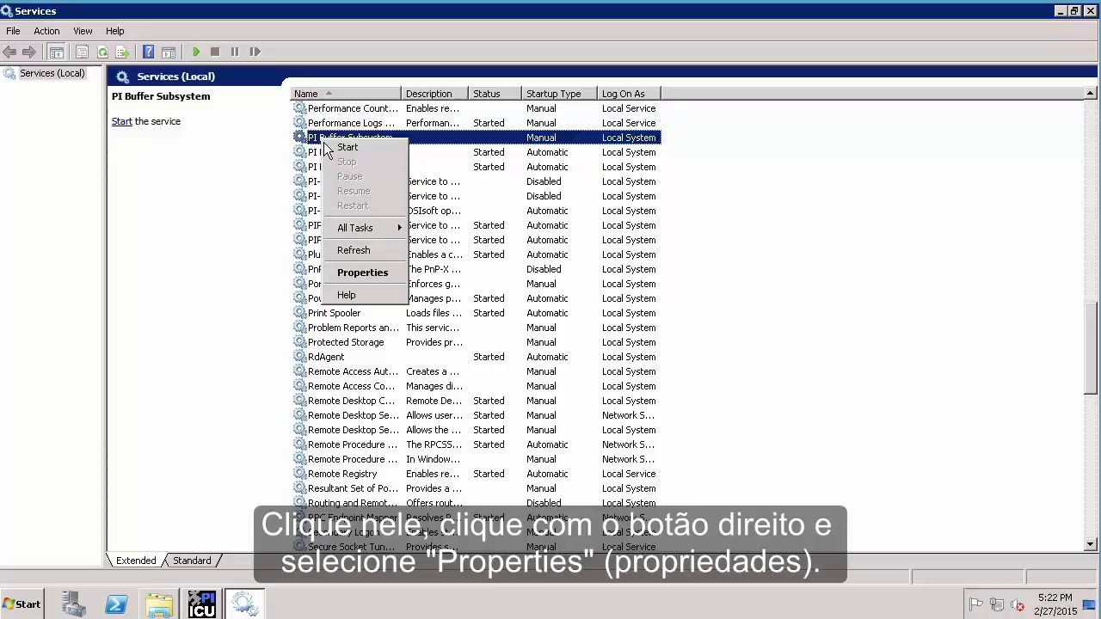
# In PI Buffer Subsystem properties, set Log On to This account
pyautogui.click(362, 273)
pyautogui.click(445, 130)
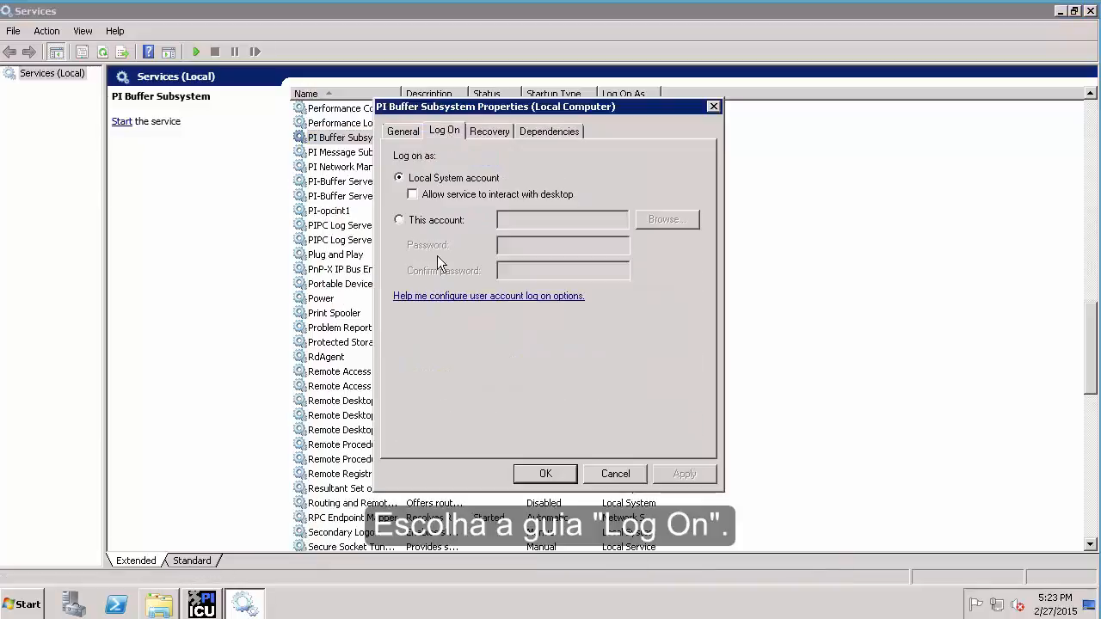
pyautogui.hotkey('ctrl', '2')
pyautogui.moveTo(459, 136); pyautogui.dragTo(514, 101)
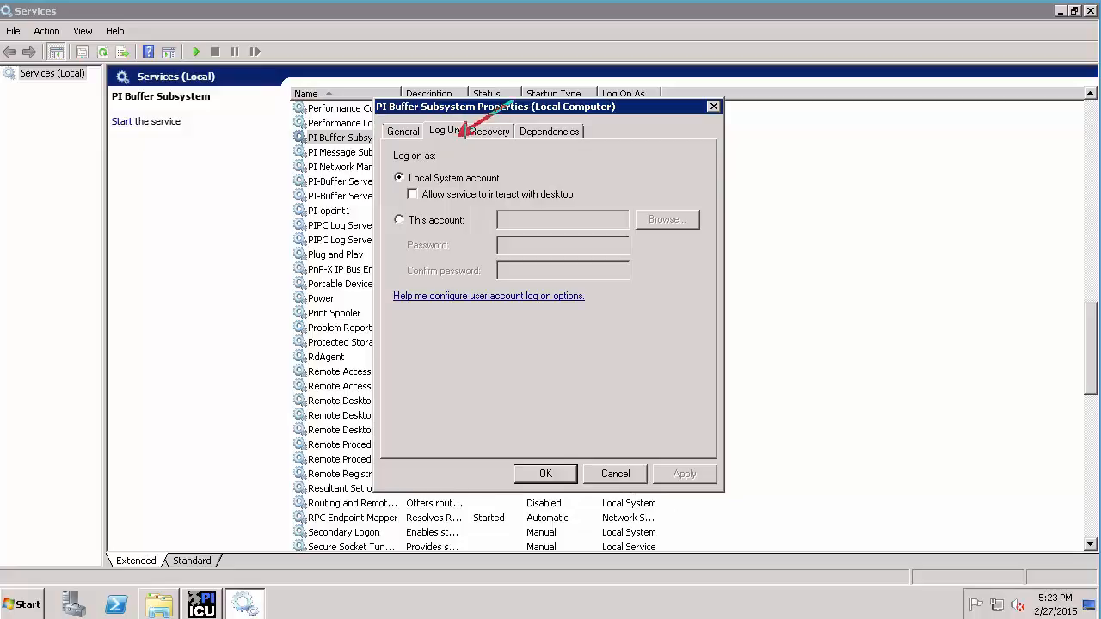
pyautogui.moveTo(426, 222); pyautogui.dragTo(543, 141)
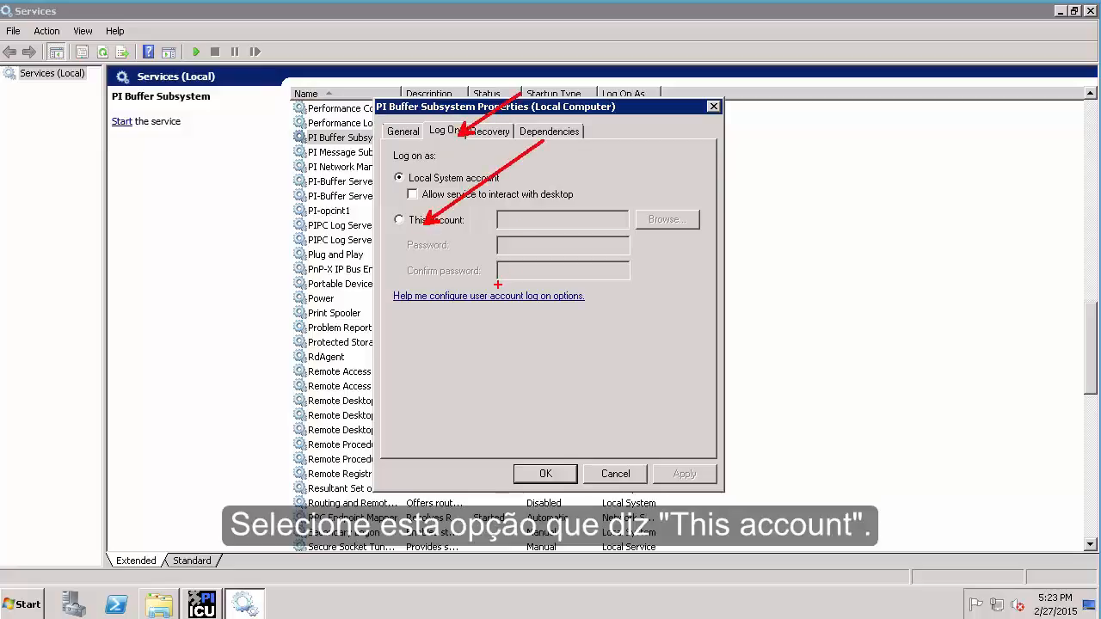
pyautogui.press('Escape')
pyautogui.click(399, 220)
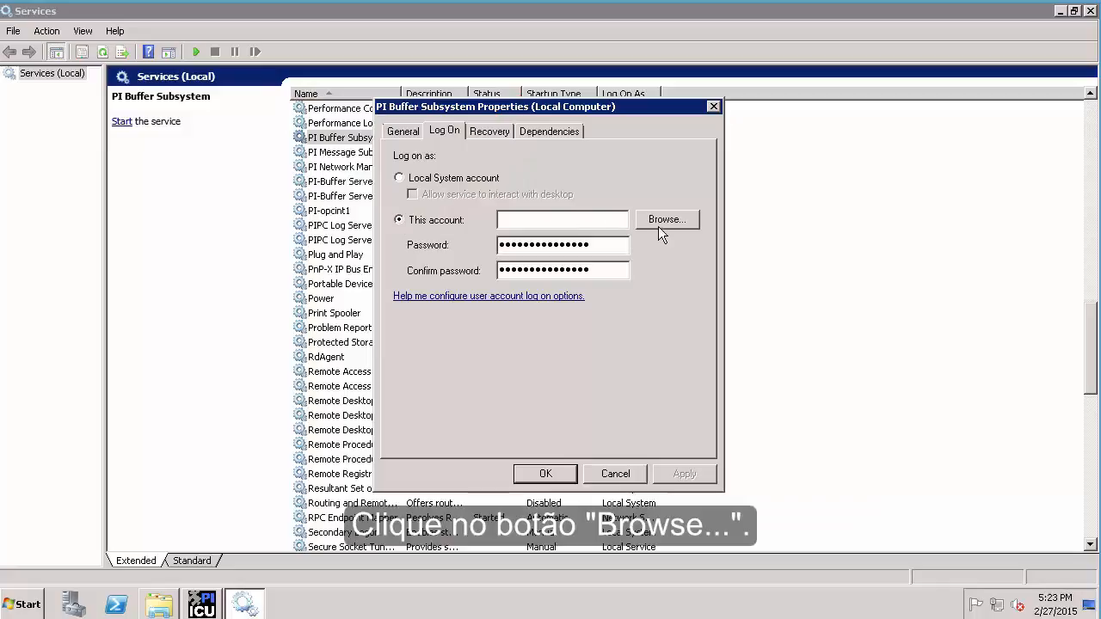
# Point the account search location at the PISCHOOL.INT domain
pyautogui.click(654, 226)
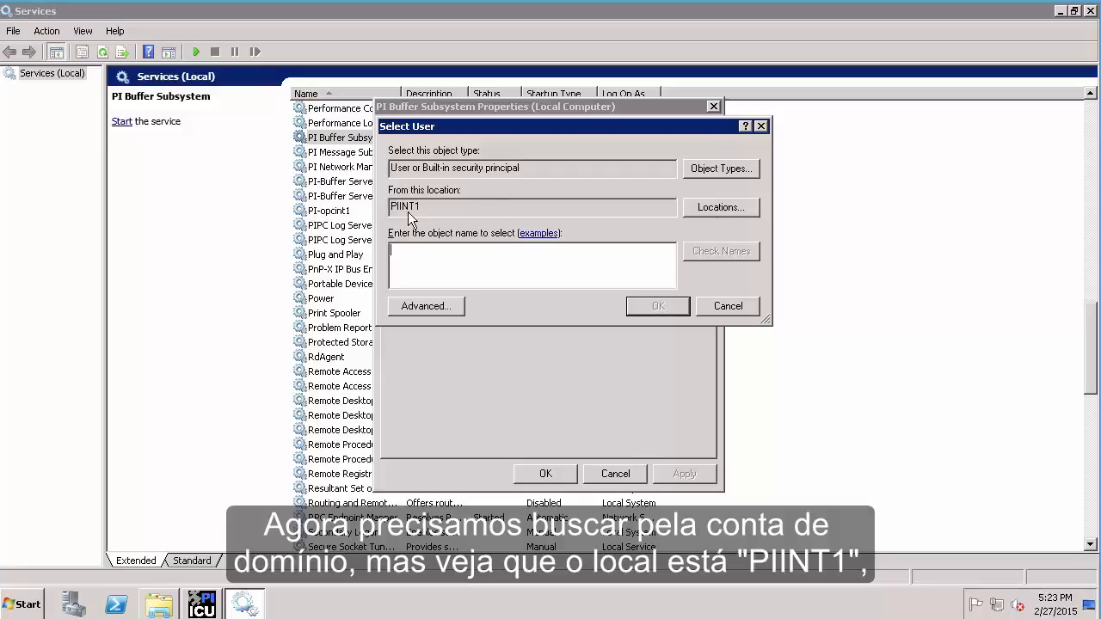
pyautogui.click(719, 208)
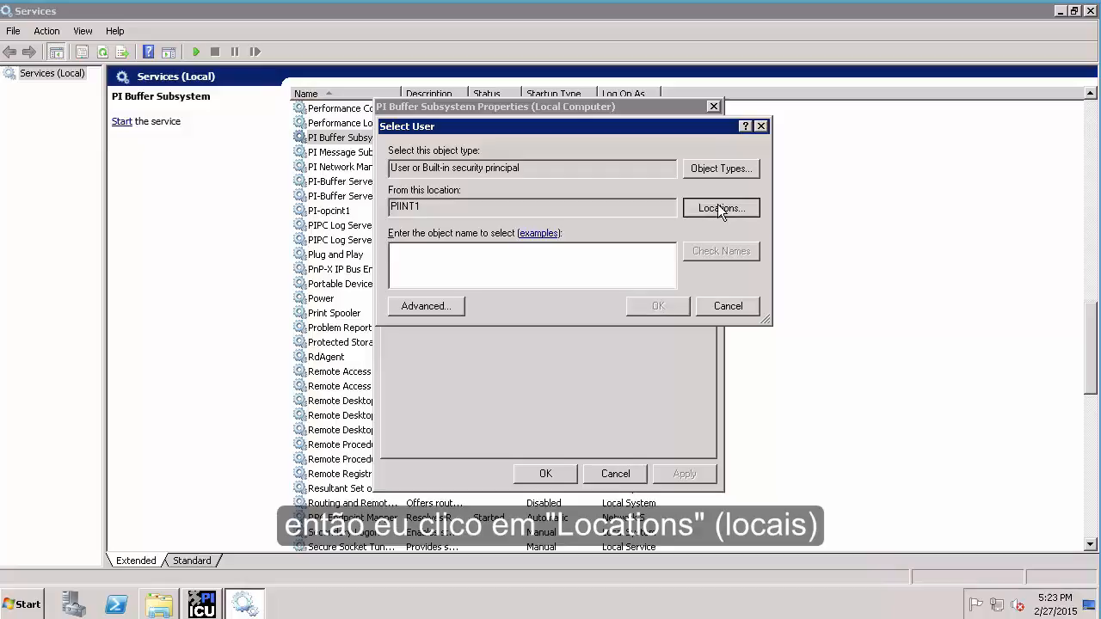
pyautogui.click(406, 228)
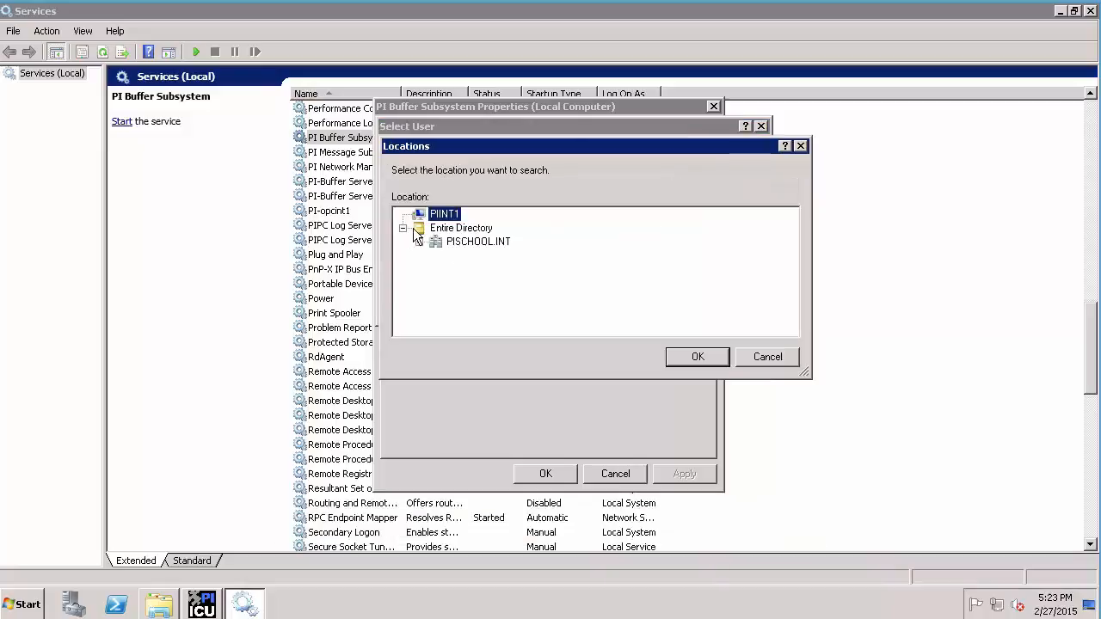
pyautogui.click(456, 241)
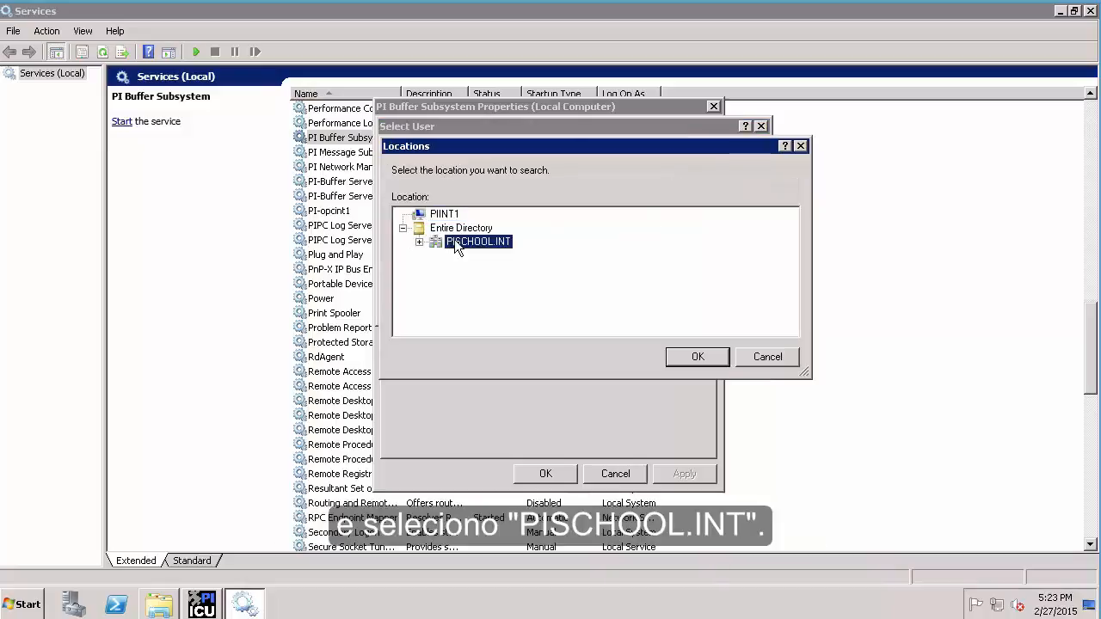
pyautogui.click(721, 359)
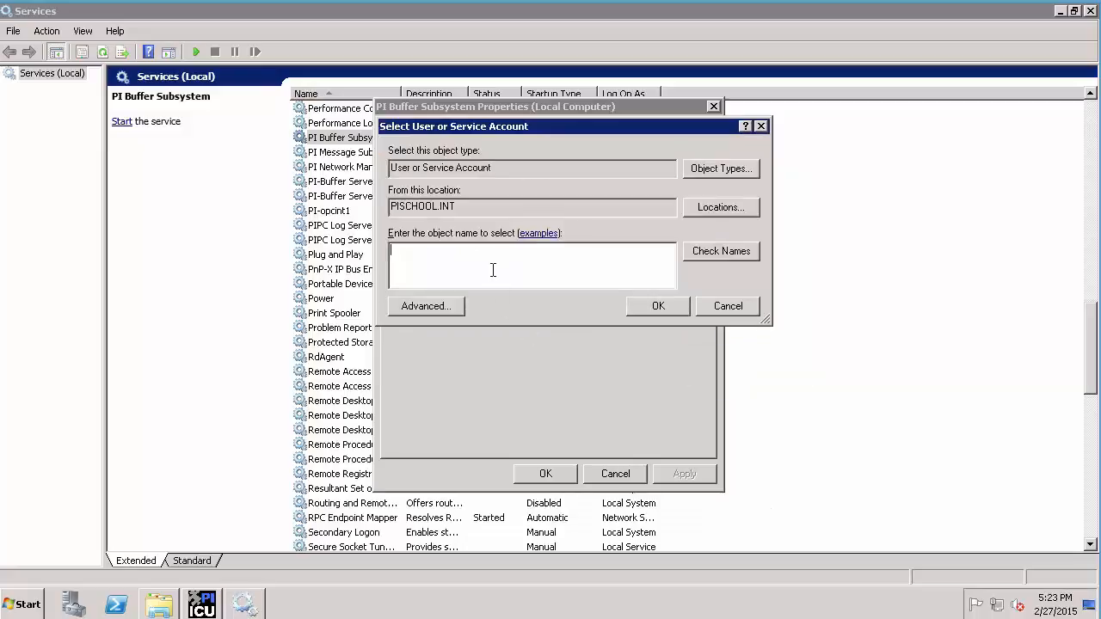
# Pick the domain pibuffer account as the service's log-on account
pyautogui.write('p')
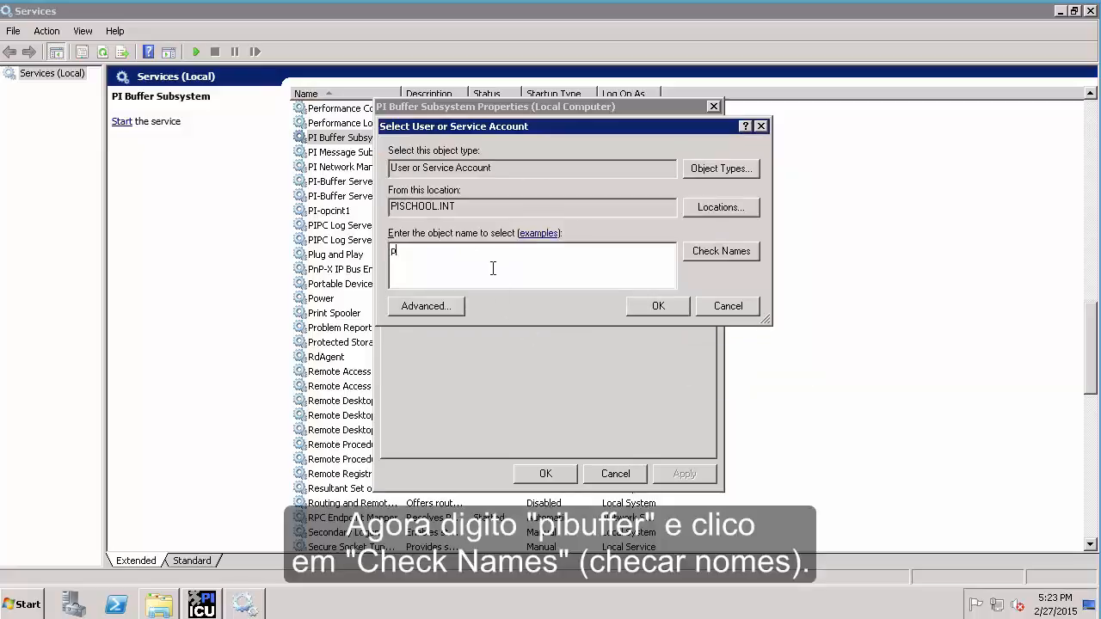
pyautogui.write('ibuffer')
pyautogui.click(720, 252)
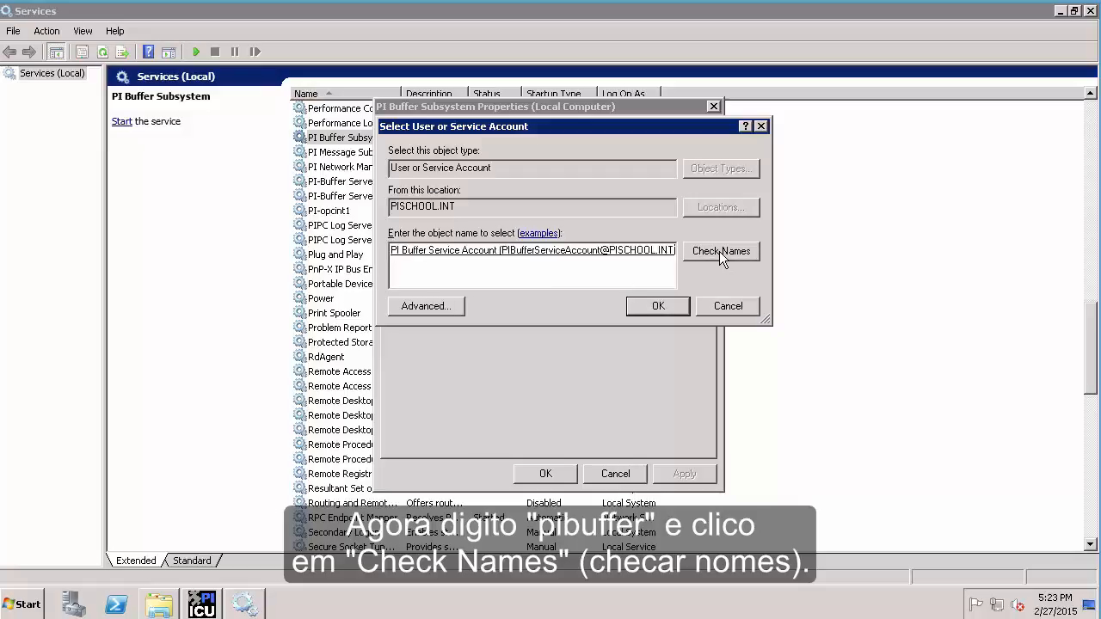
pyautogui.click(668, 308)
# Enter and confirm the account password, save the log-on, and close Services
pyautogui.moveTo(595, 251); pyautogui.dragTo(351, 265)
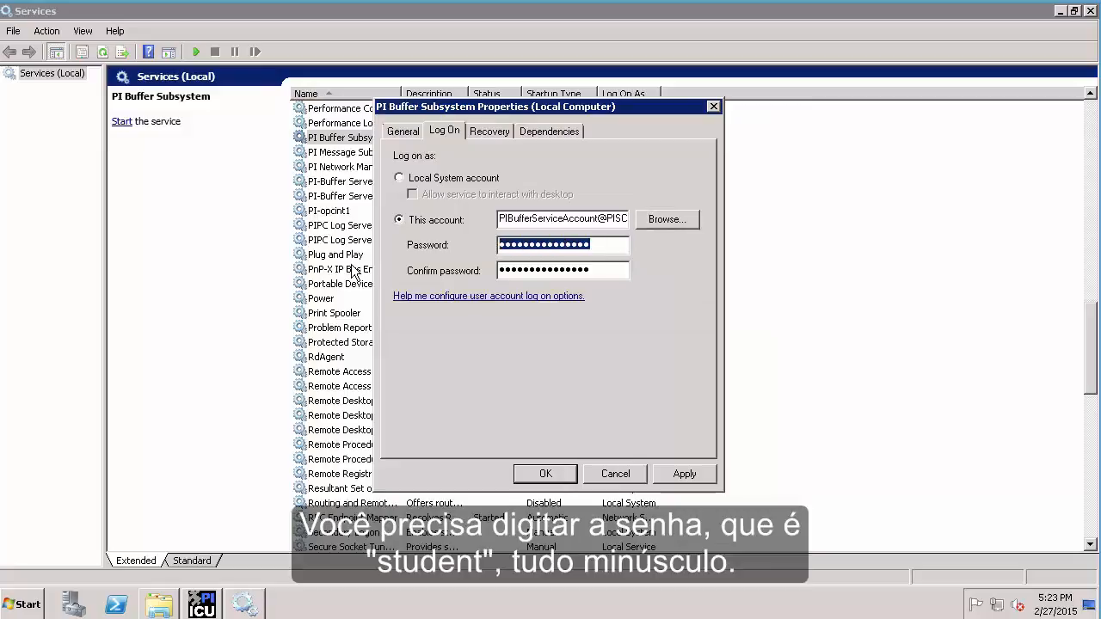
pyautogui.write('student')
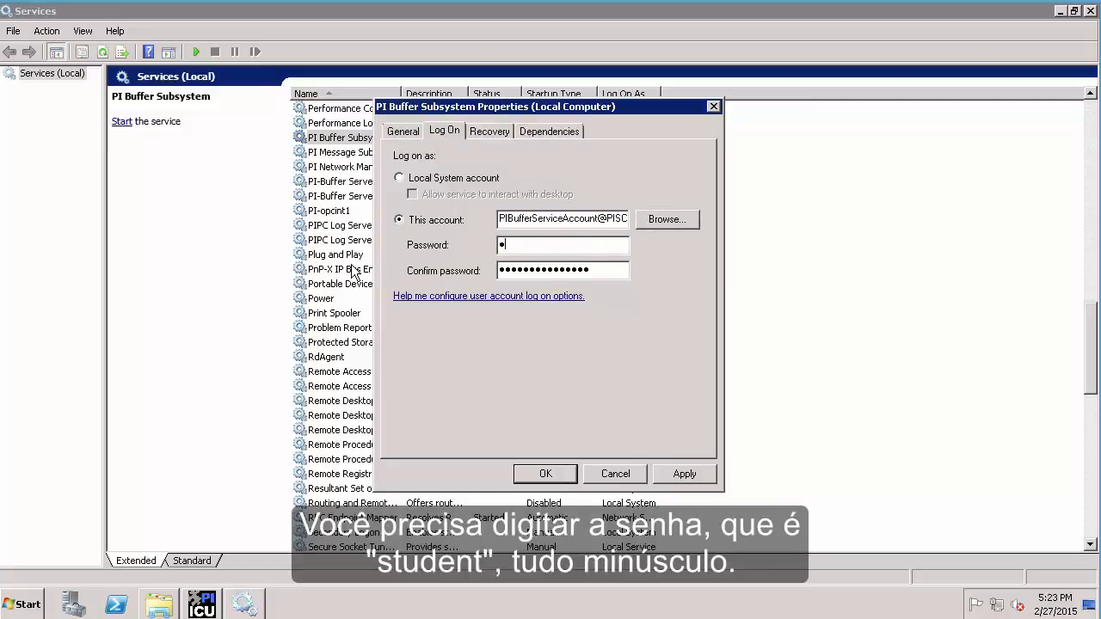
pyautogui.press('Tab')
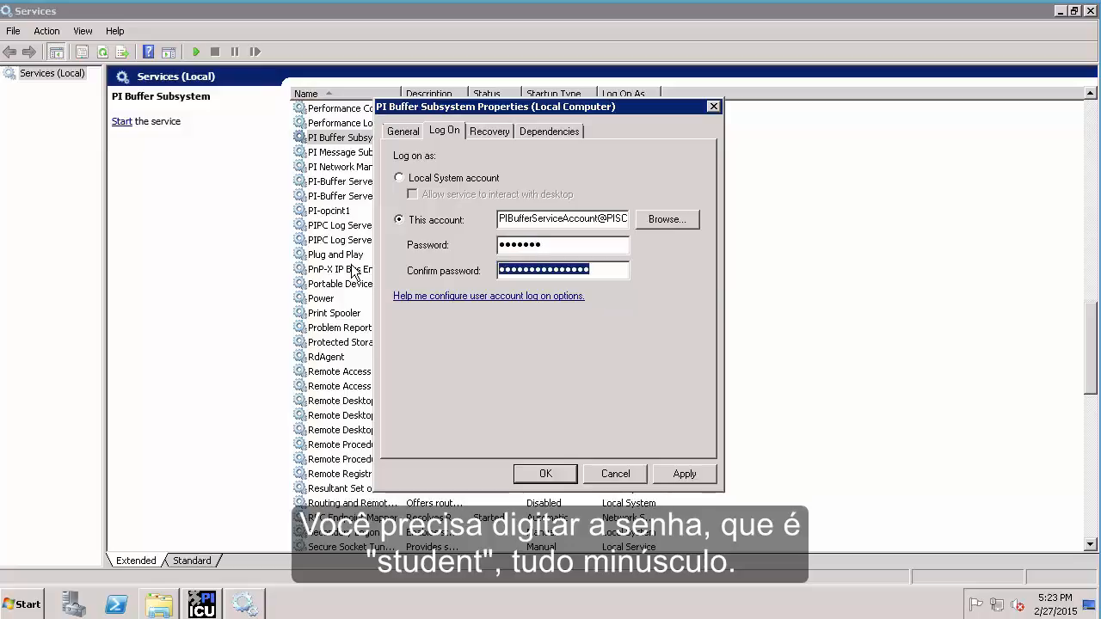
pyautogui.write('student')
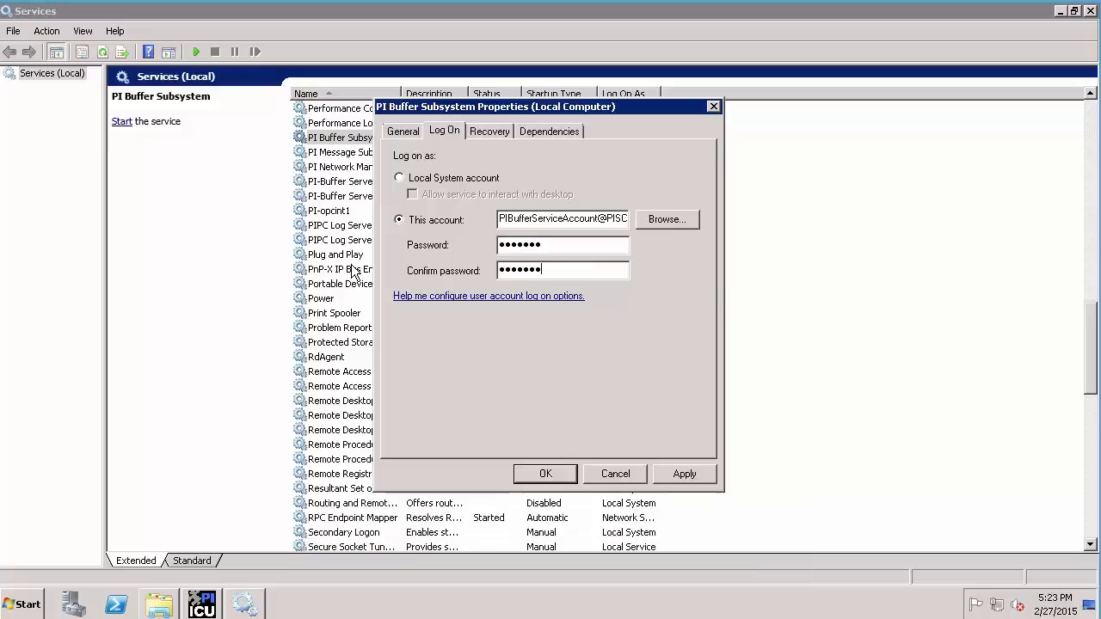
pyautogui.click(558, 477)
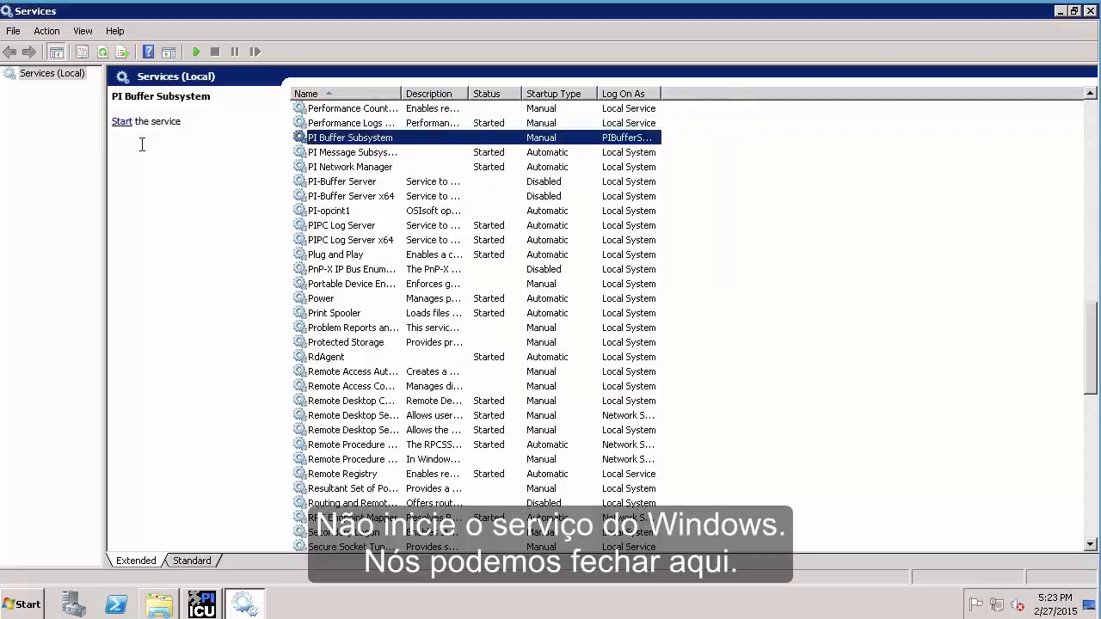
pyautogui.click(1094, 12)
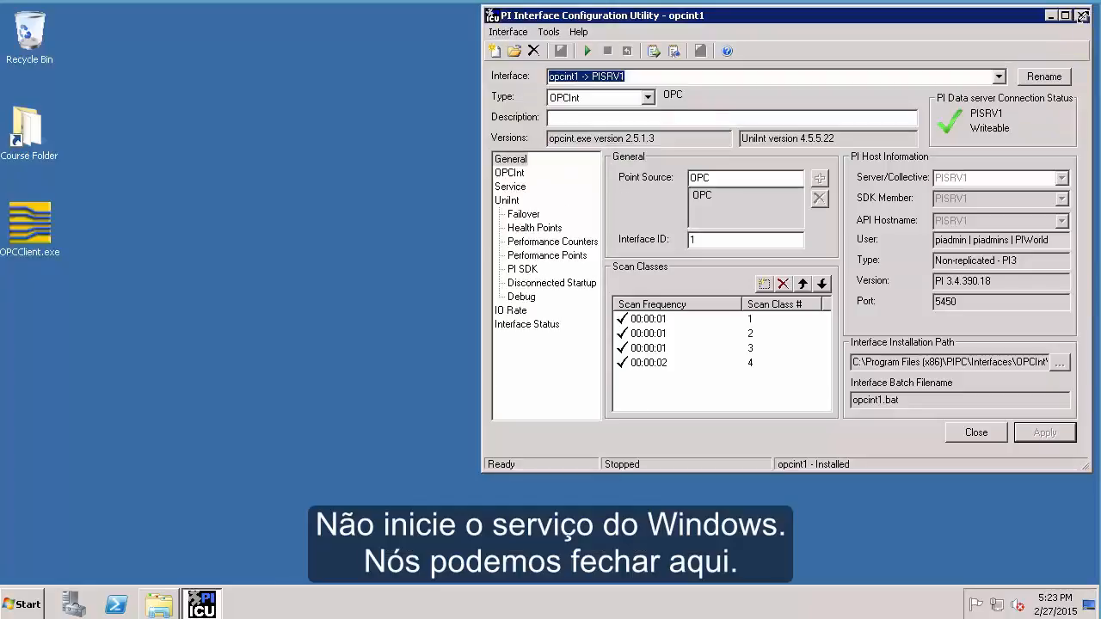
# Open Tools > Buffering in ICU and agree to configure PI Buffer Subsystem 4.3
pyautogui.click(548, 32)
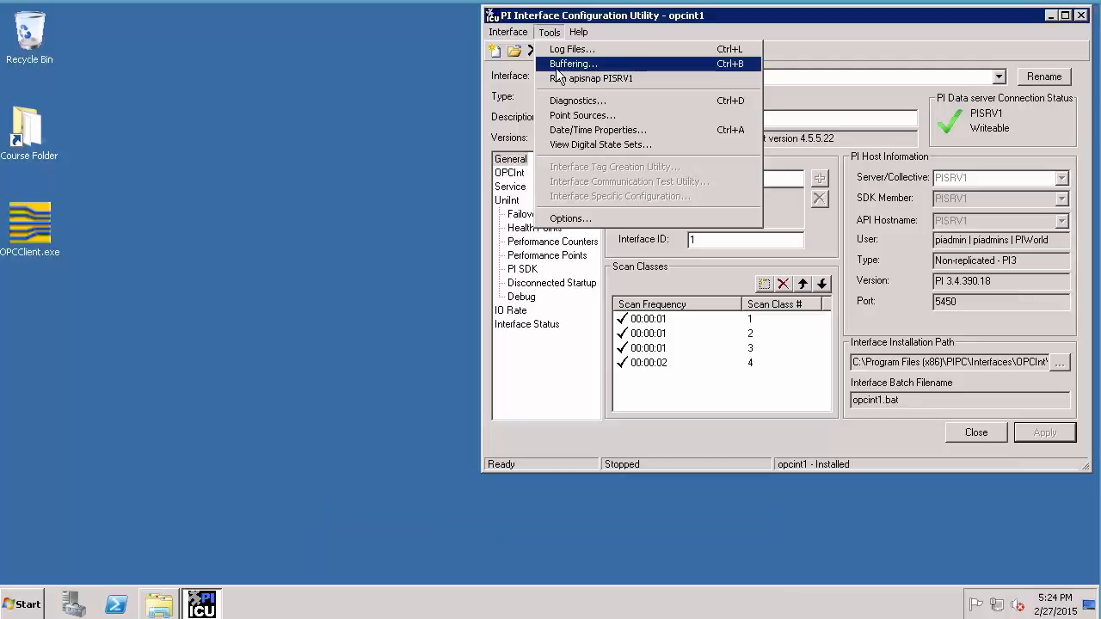
pyautogui.click(557, 69)
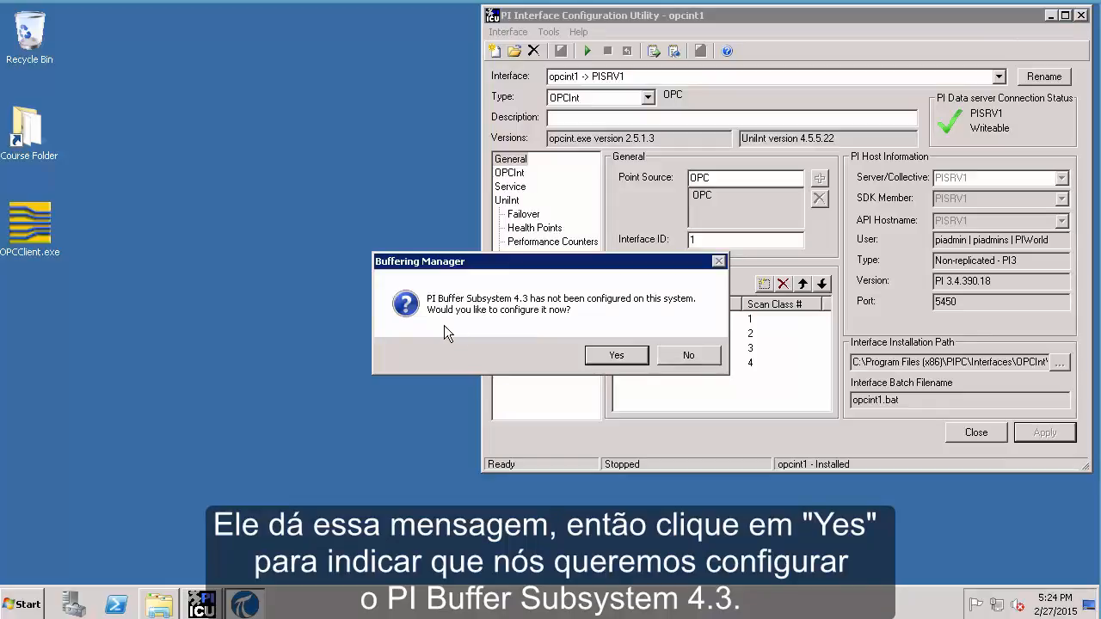
pyautogui.click(606, 358)
# Begin configuring PI Buffer Subsystem with PISRV1 checked for buffering the PI-opcint1 interface
pyautogui.click(606, 358)
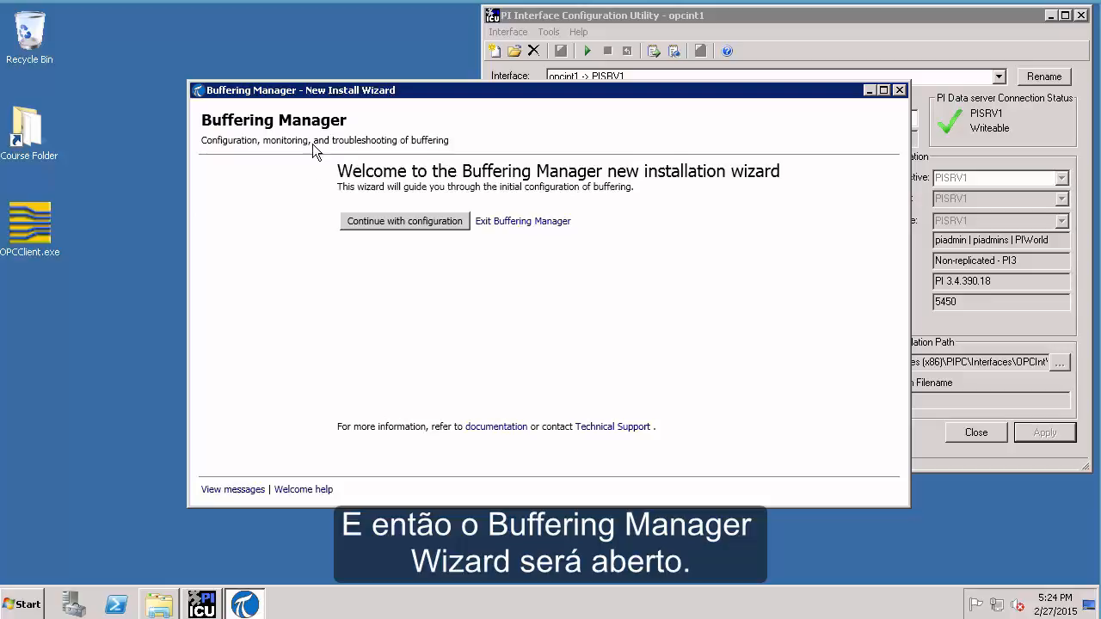
pyautogui.click(386, 222)
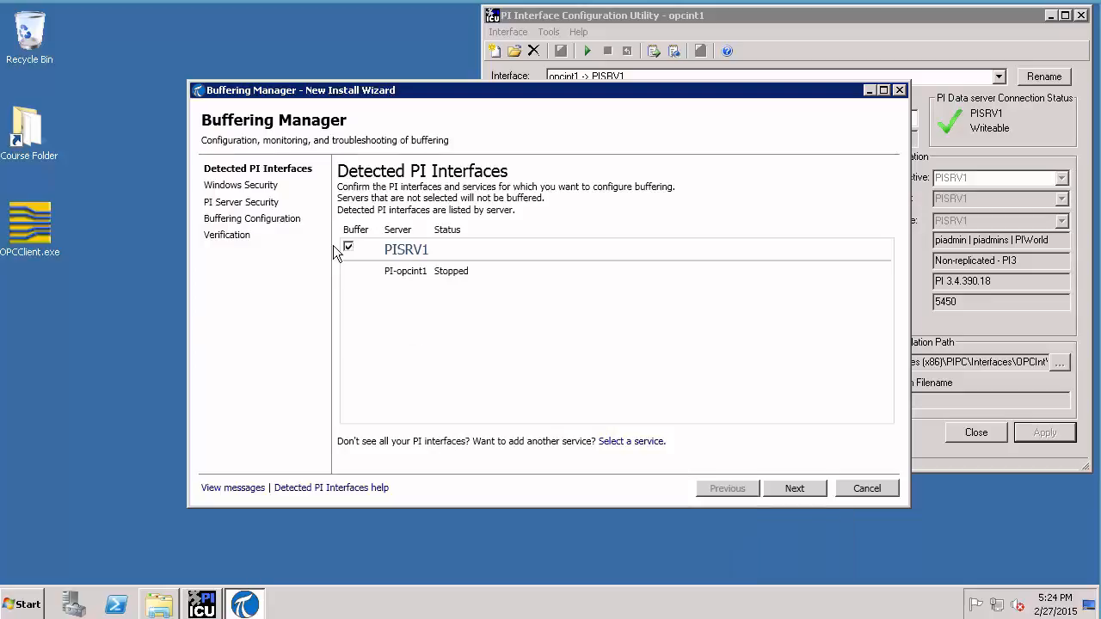
pyautogui.click(793, 487)
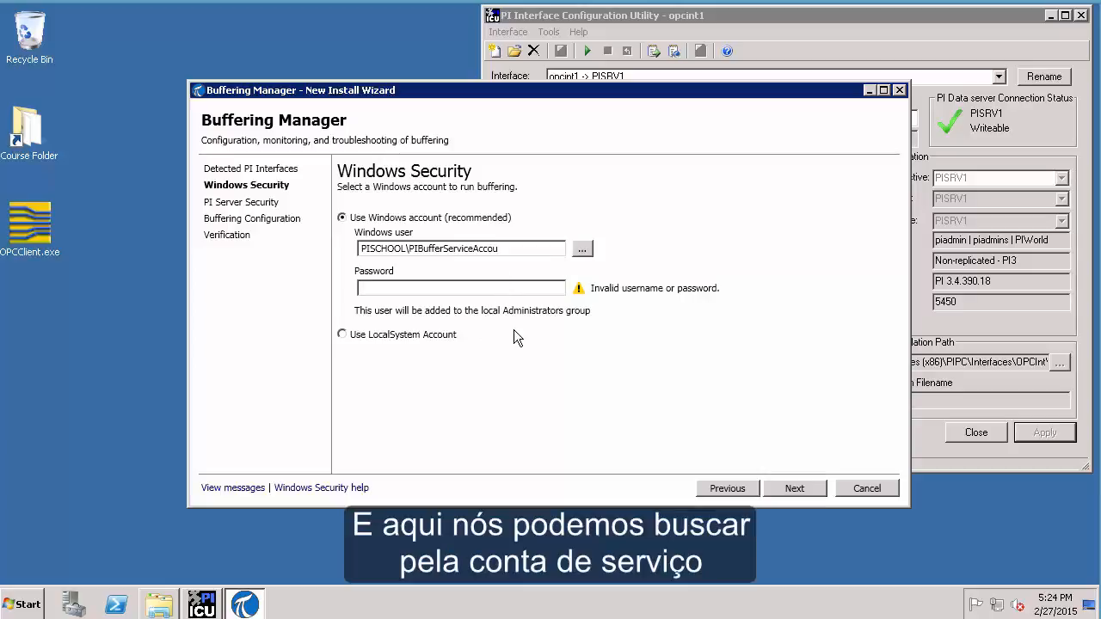
# Run buffering under the resolved pibuffer Windows account and enter its password
pyautogui.click(582, 248)
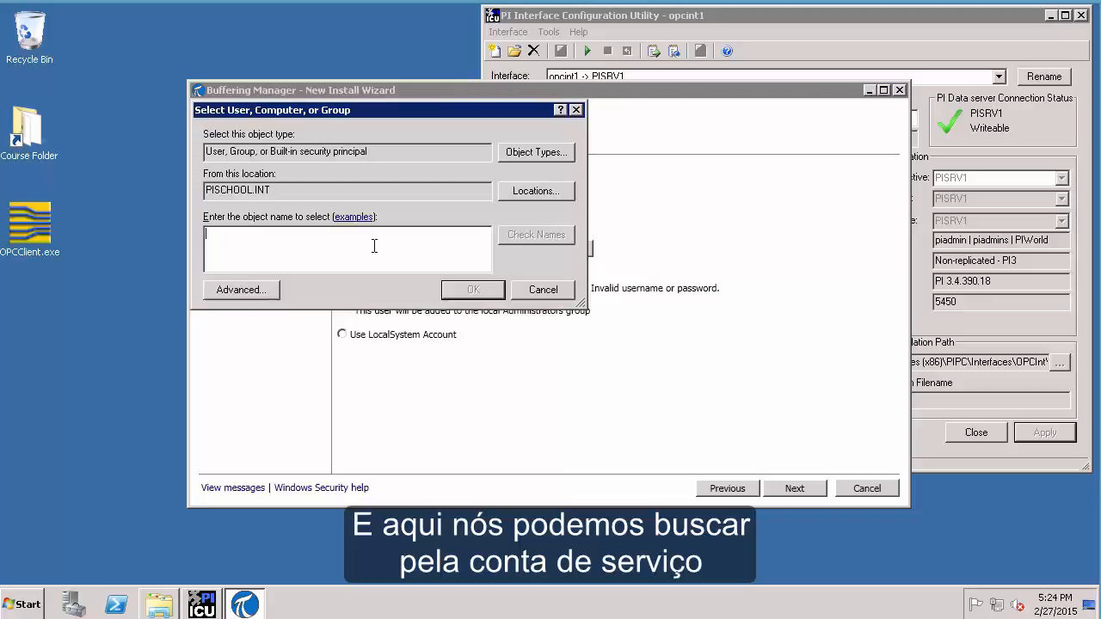
pyautogui.write('pibuffer')
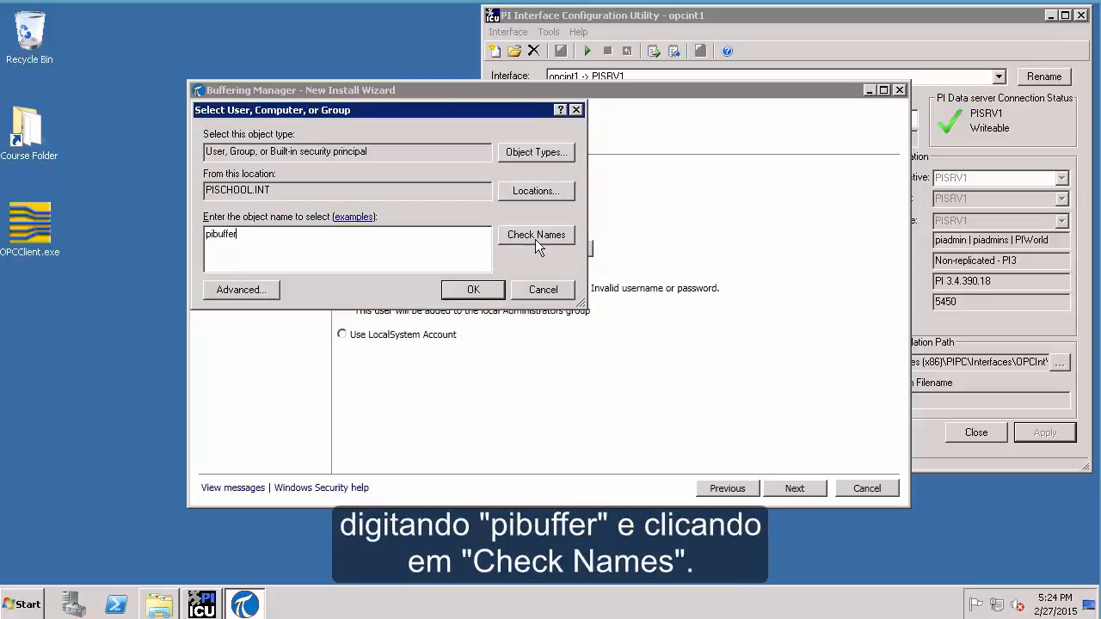
pyautogui.click(533, 235)
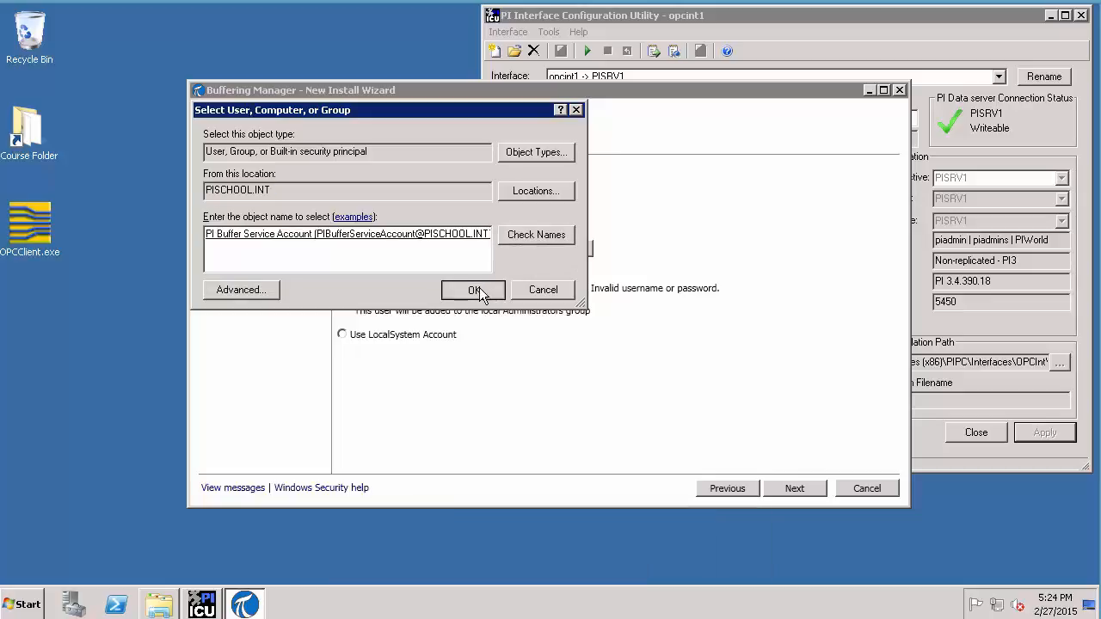
pyautogui.click(474, 291)
pyautogui.click(481, 289)
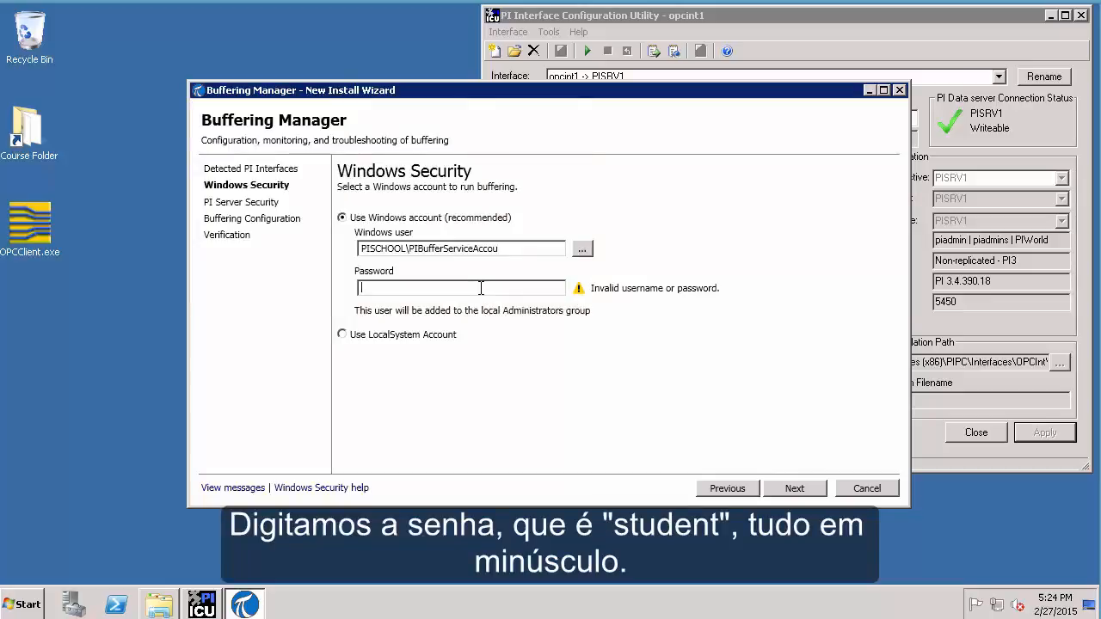
pyautogui.write('student')
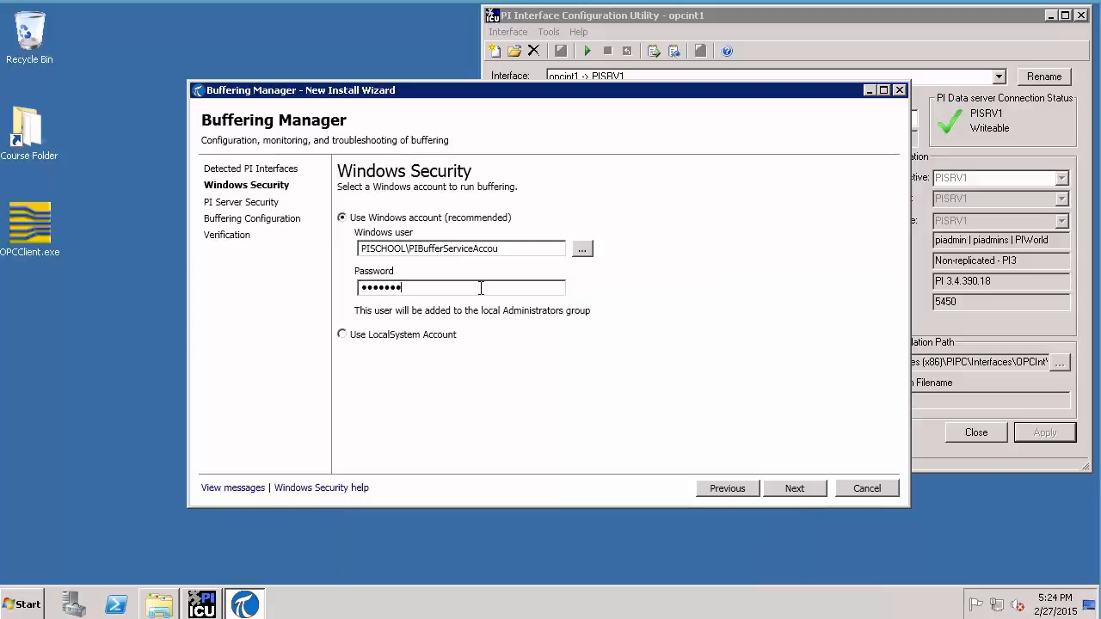
pyautogui.click(789, 489)
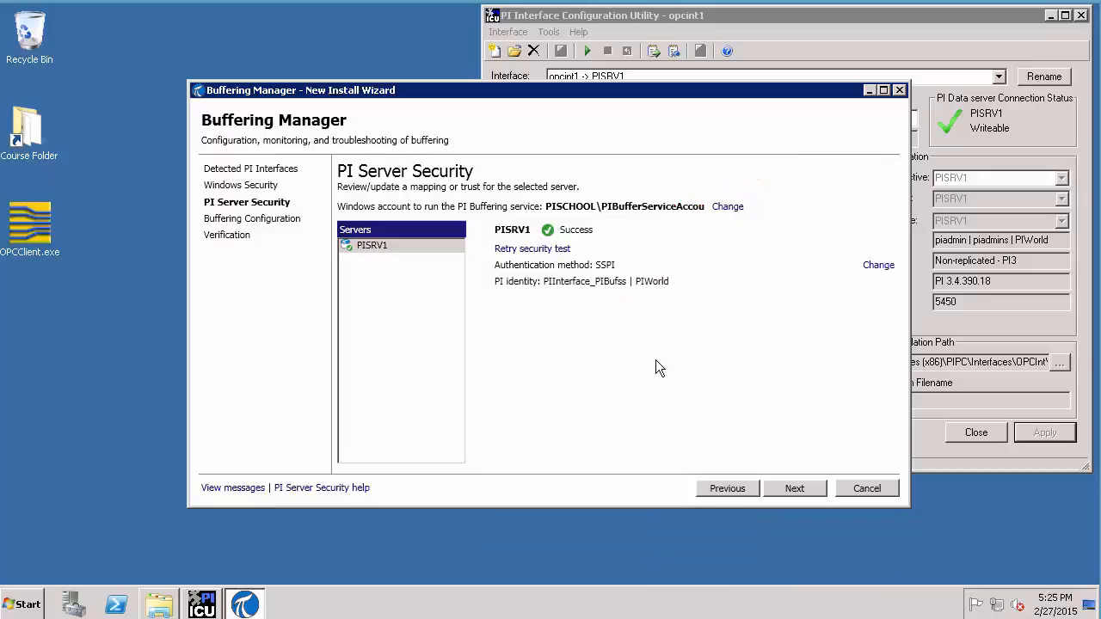
# Confirm PISRV1 shows Success in PI Server Security and advance to Buffering Configuration
pyautogui.click(784, 486)
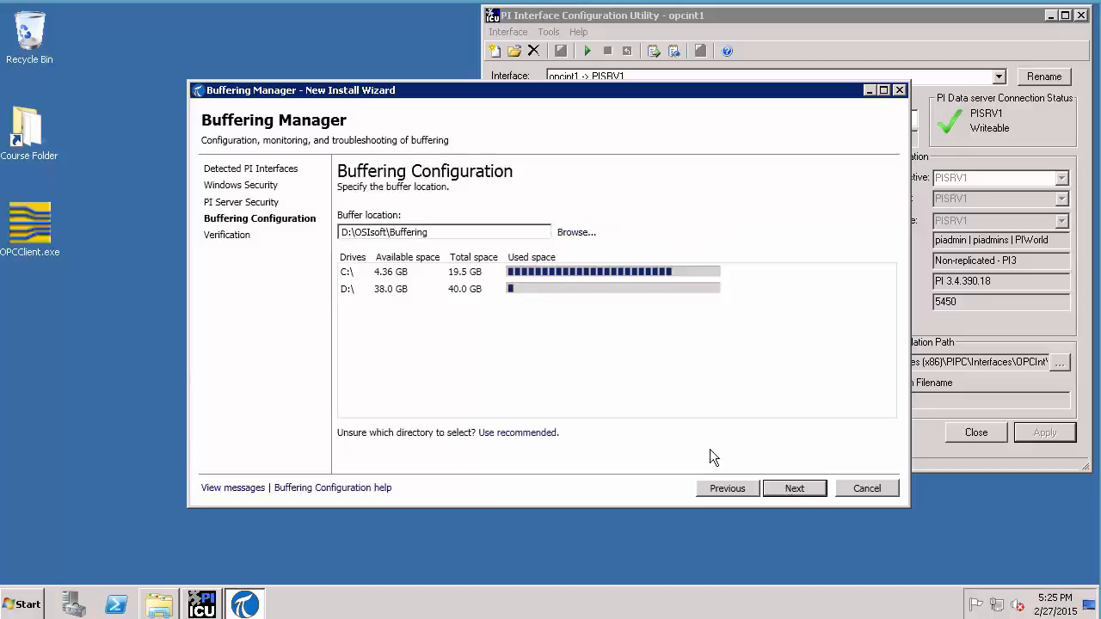
# Keep the D:\OSIsoft\Buffering location and verify PISRV1 connects successfully
pyautogui.click(802, 488)
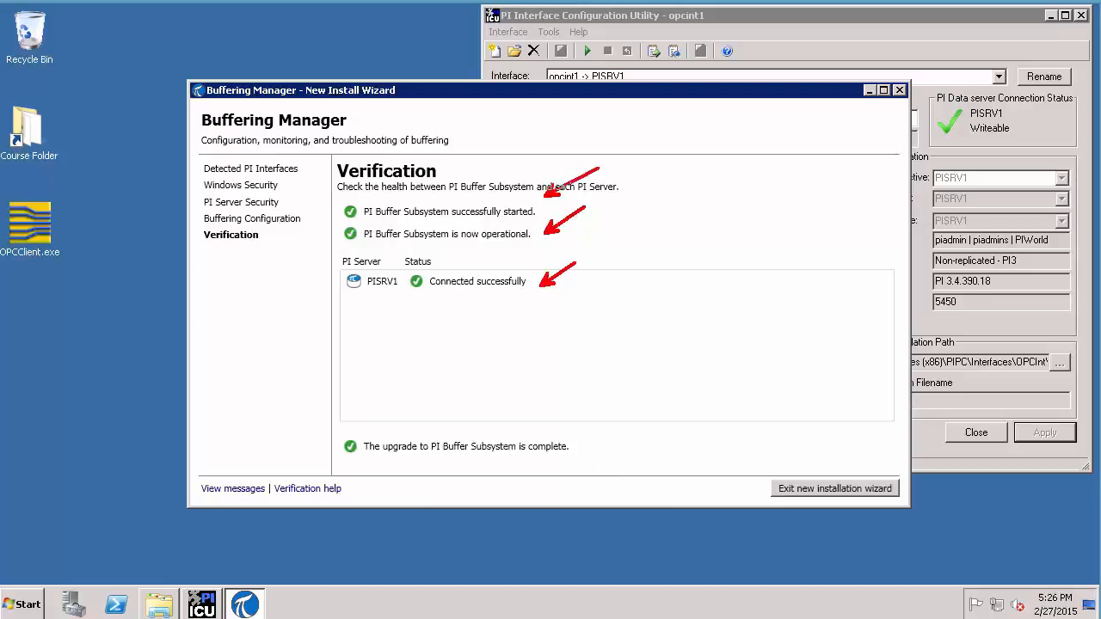
# Exit the installation wizard, check buffering reports no issues, and return to PI ICU
pyautogui.click(789, 488)
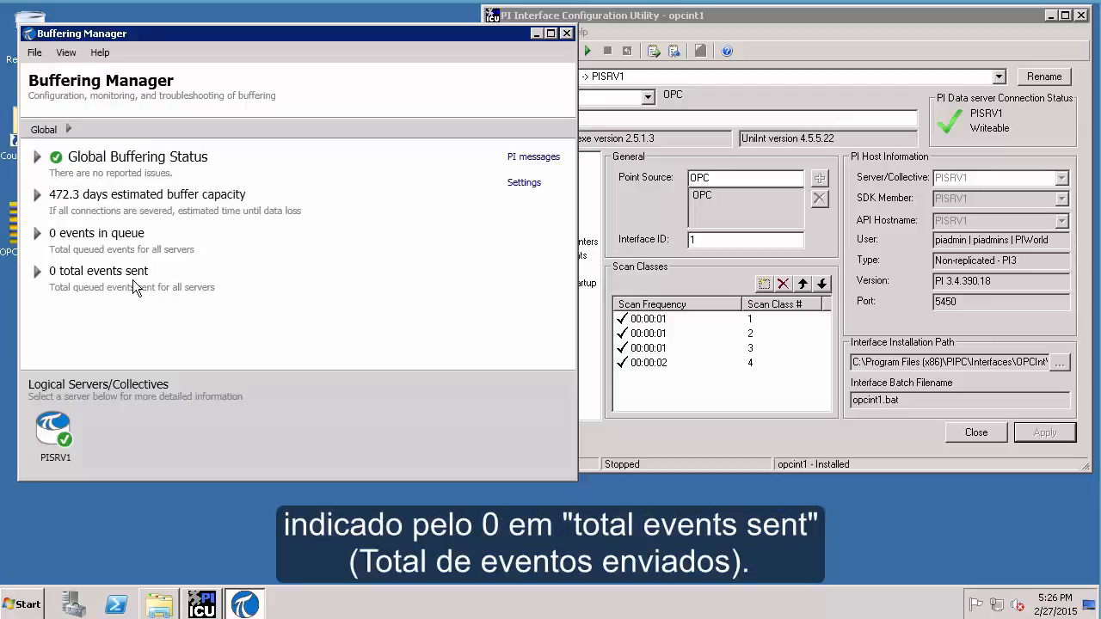
pyautogui.click(668, 16)
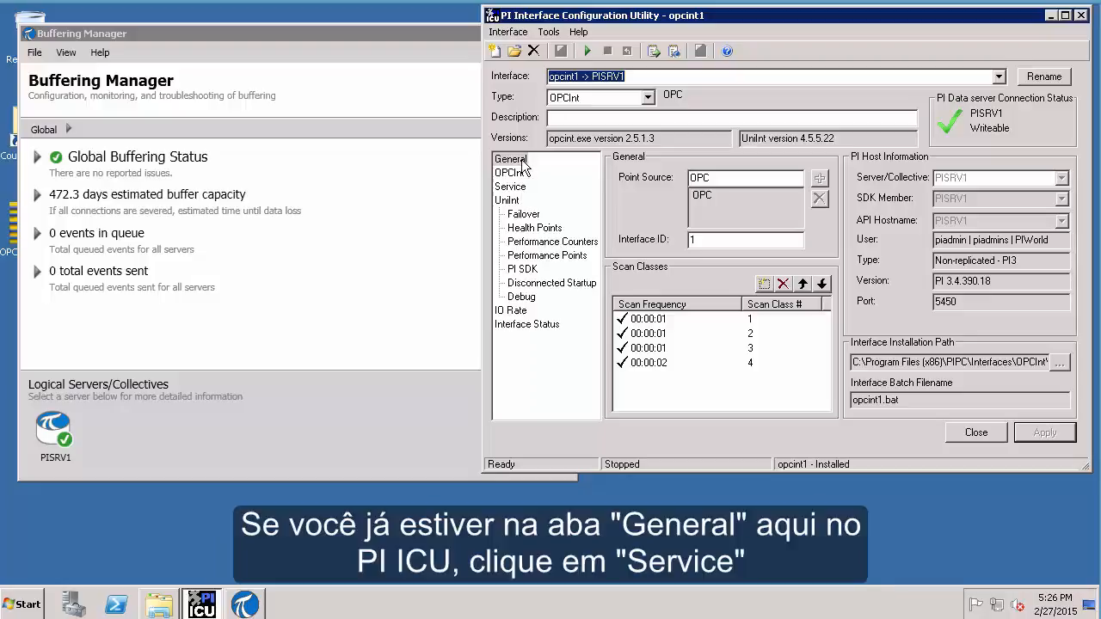
# Add PIBufss alongside tcpip as a dependency of the opcint1 service
pyautogui.click(521, 163)
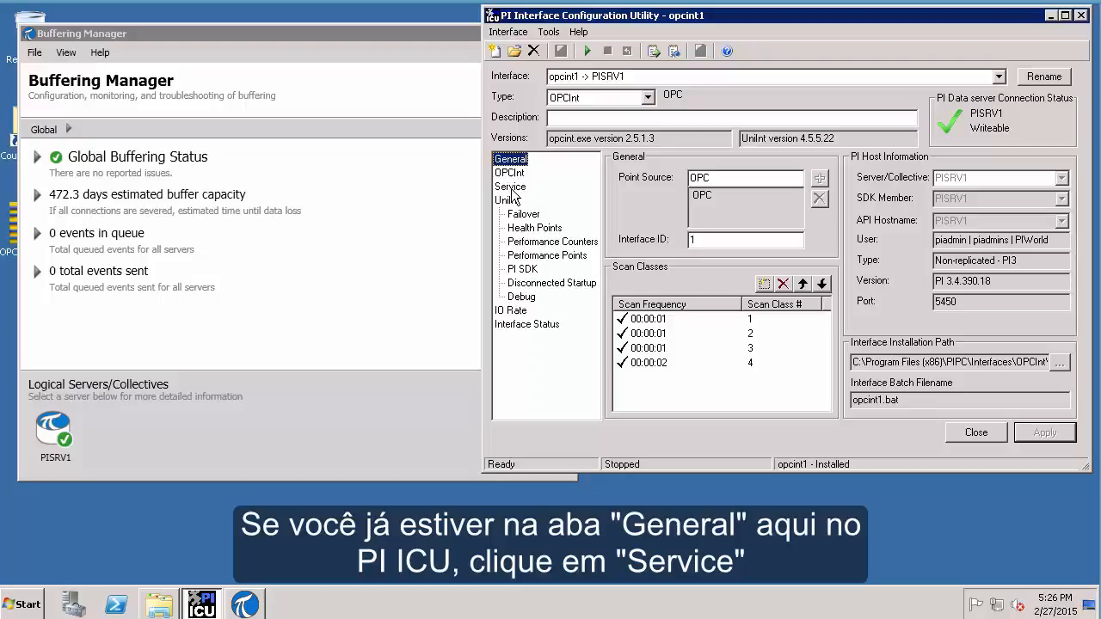
pyautogui.click(512, 189)
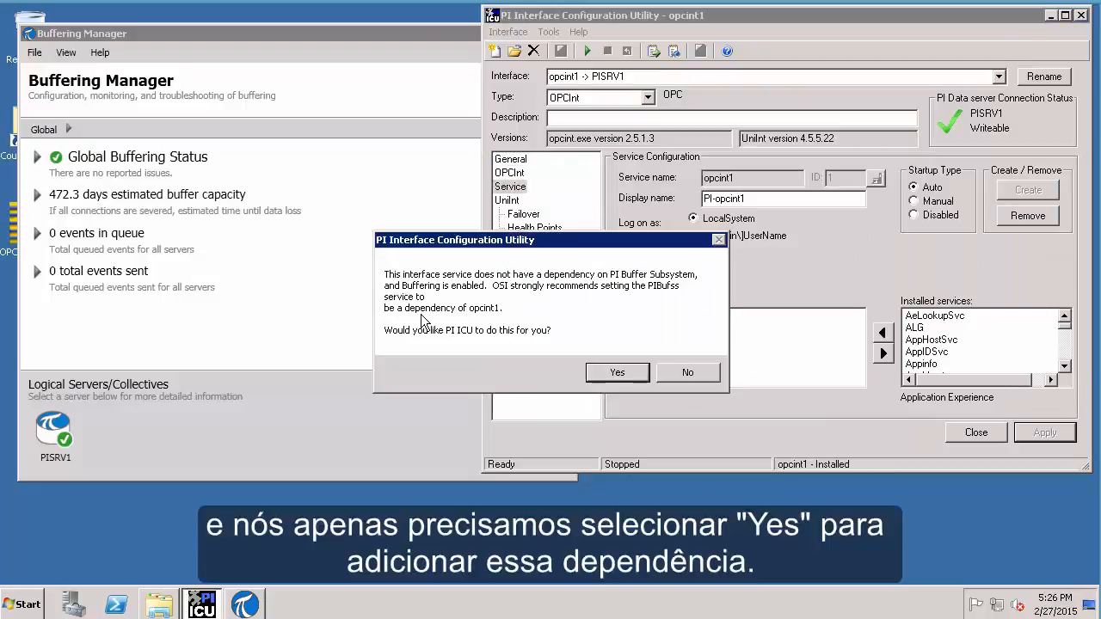
pyautogui.click(604, 375)
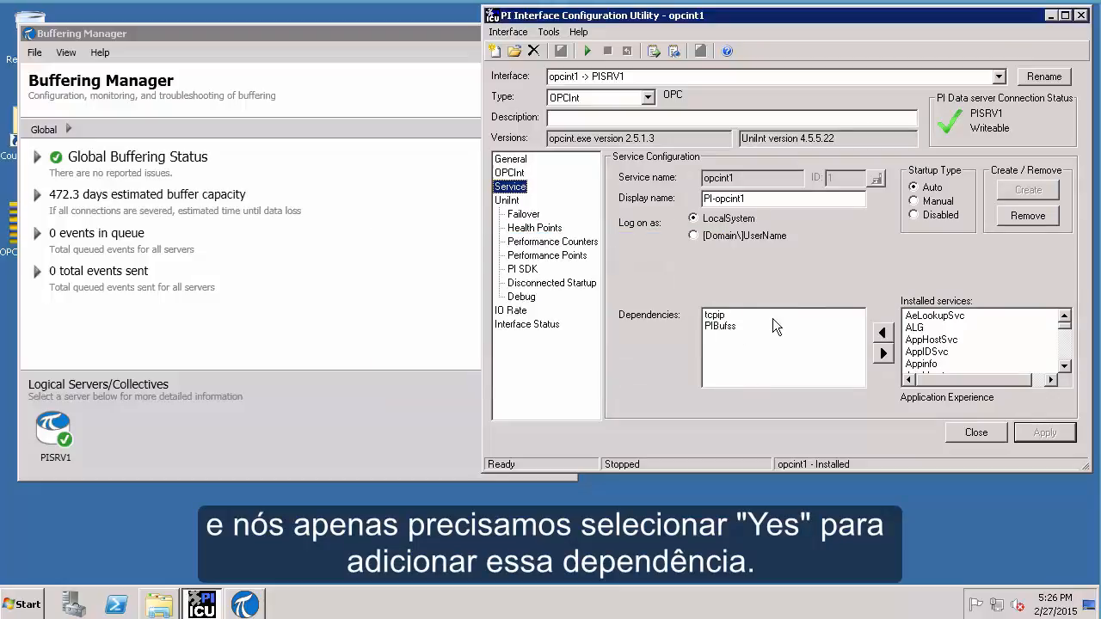
pyautogui.moveTo(737, 326); pyautogui.dragTo(854, 255)
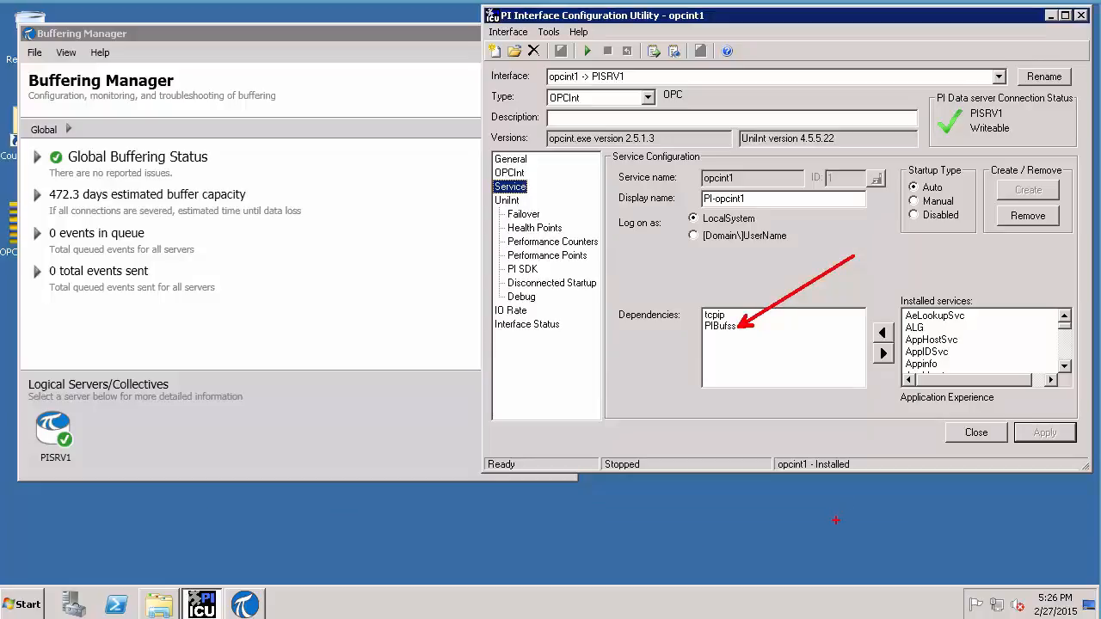
pyautogui.press('Escape')
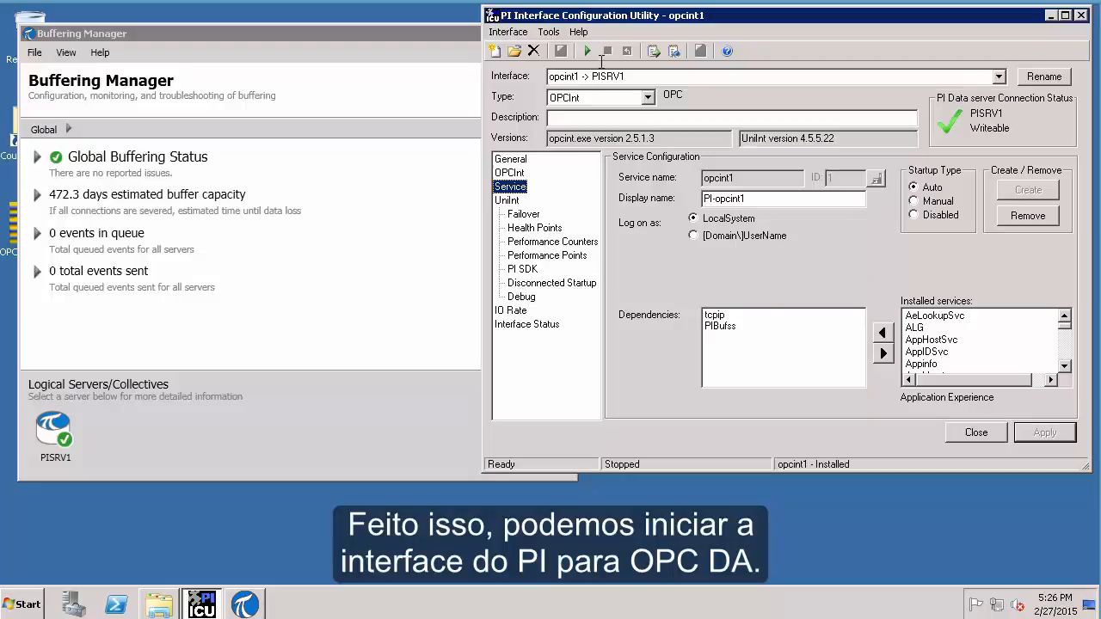
# Open the live PI message log and start the opcint1 interface service
pyautogui.click(673, 53)
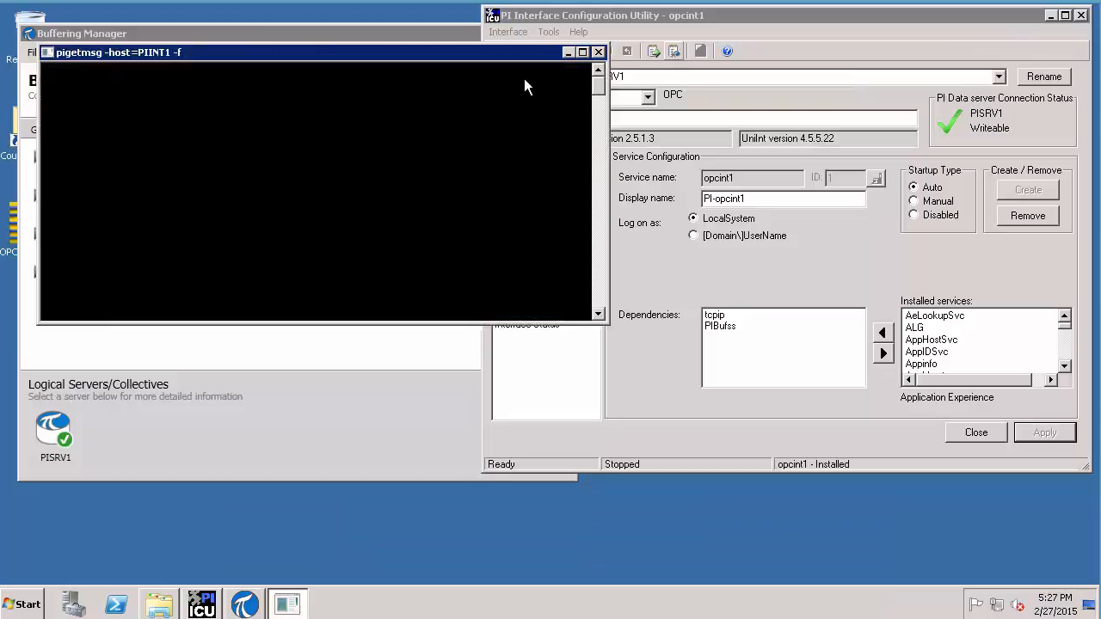
pyautogui.moveTo(508, 59); pyautogui.dragTo(484, 12)
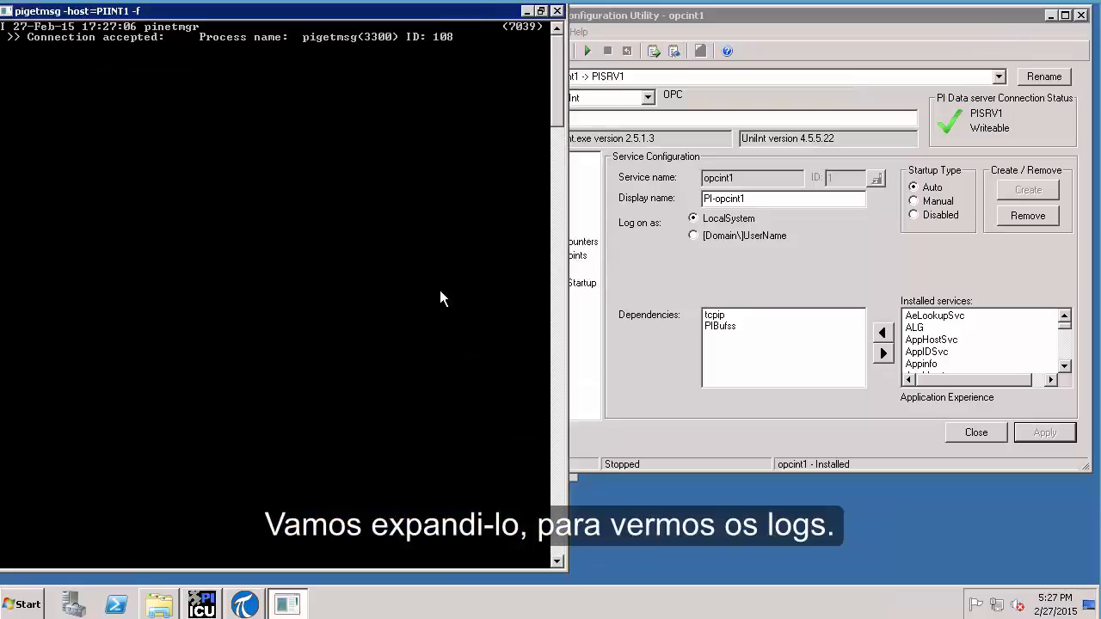
pyautogui.click(616, 20)
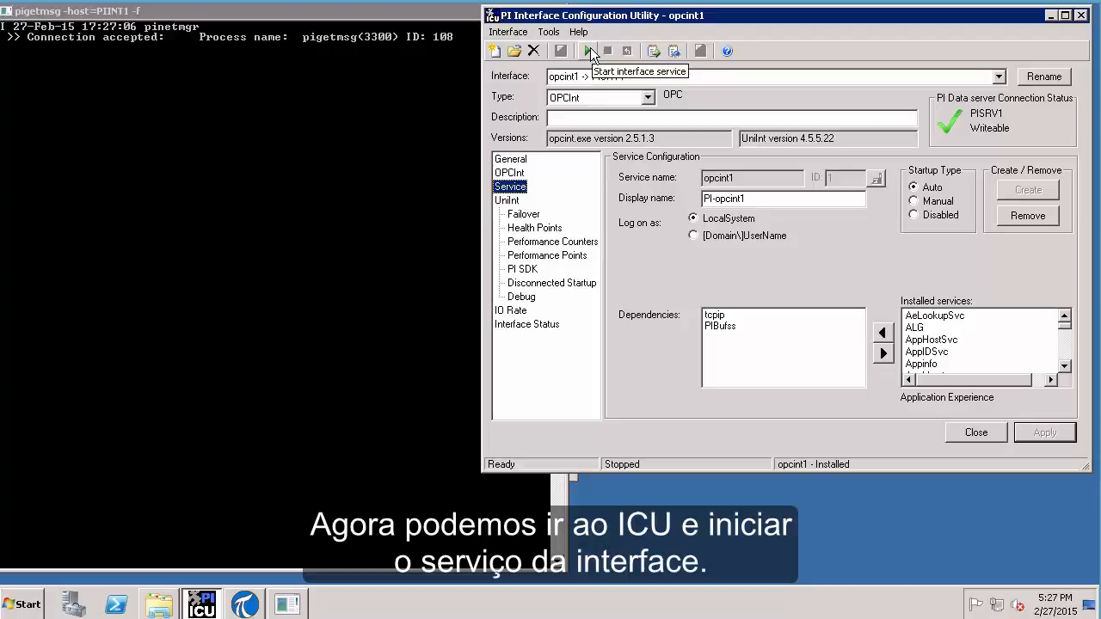
pyautogui.click(590, 51)
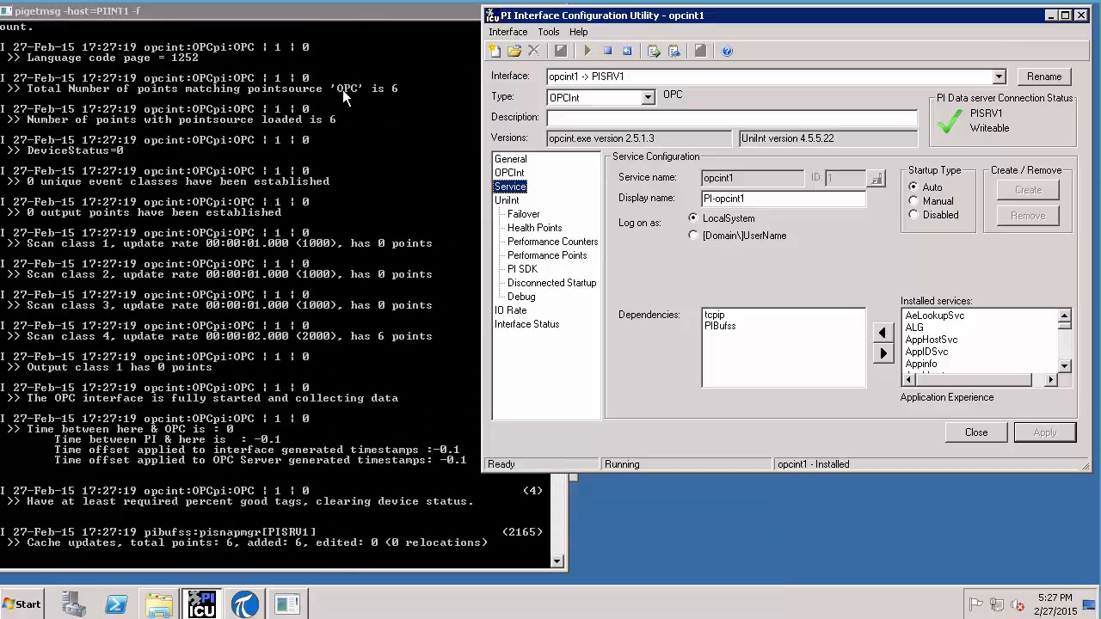
# Review the message log output for opcint1, then minimize the log window
pyautogui.click(342, 90)
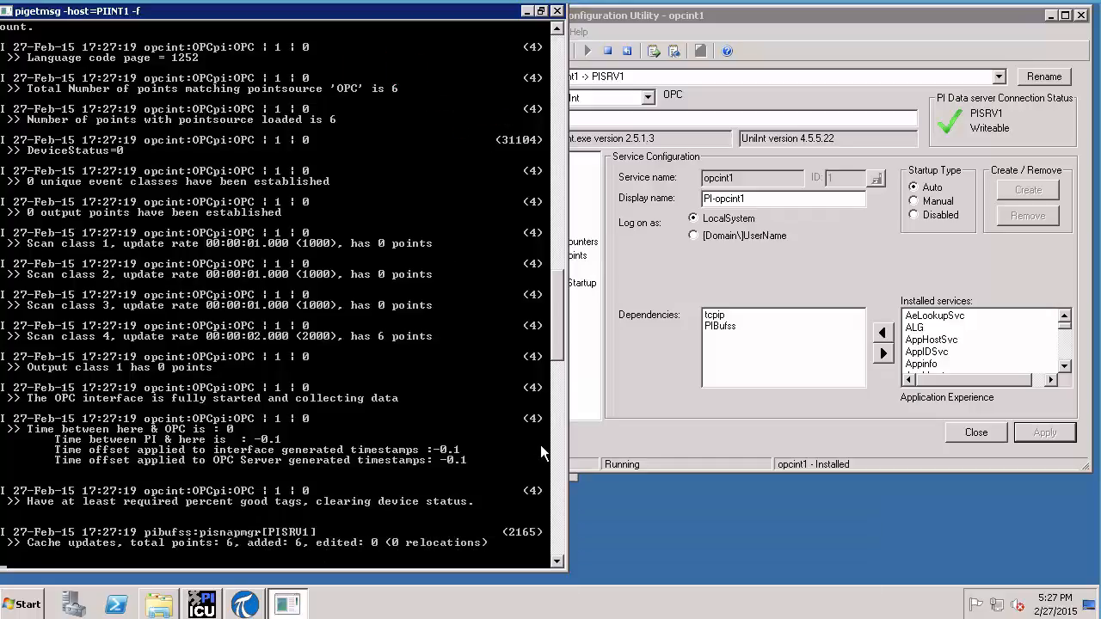
pyautogui.moveTo(553, 337); pyautogui.dragTo(562, 247)
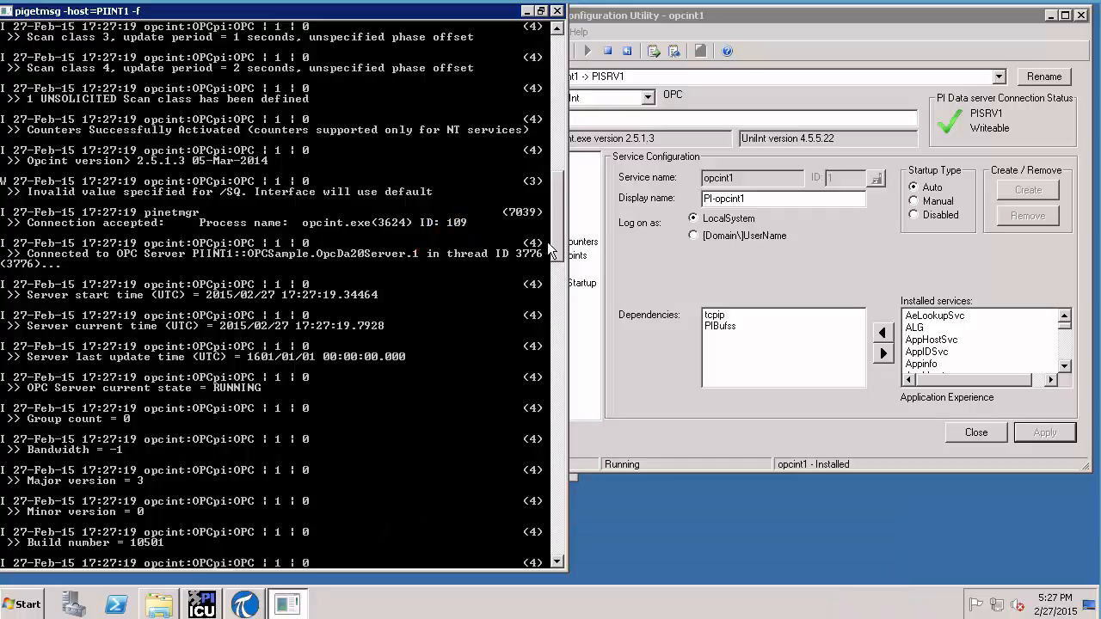
pyautogui.moveTo(559, 243); pyautogui.dragTo(561, 172)
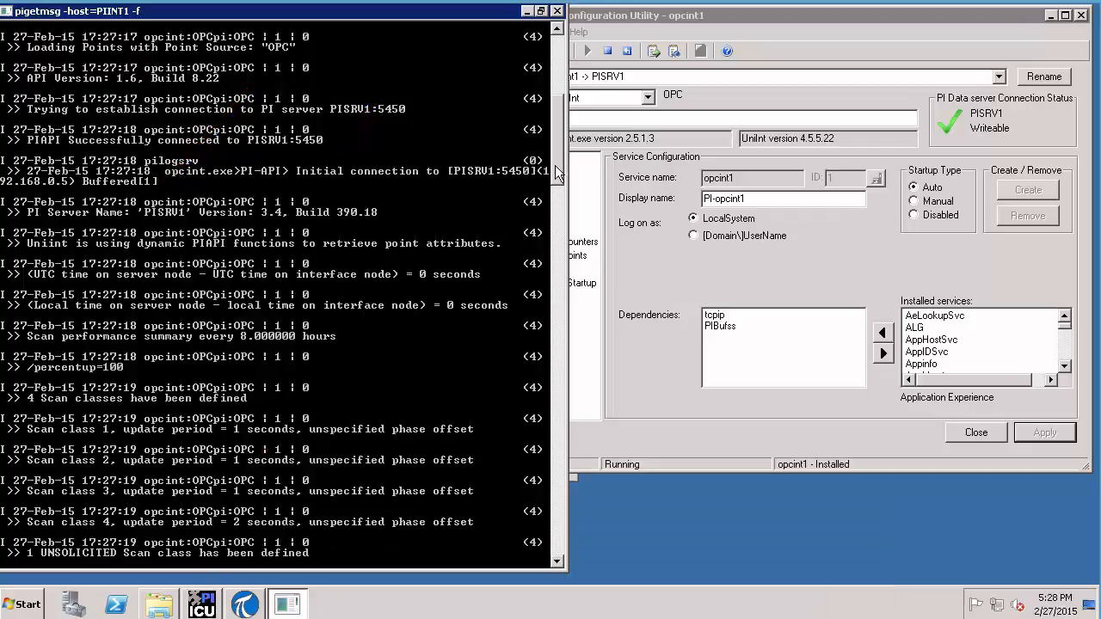
pyautogui.click(527, 11)
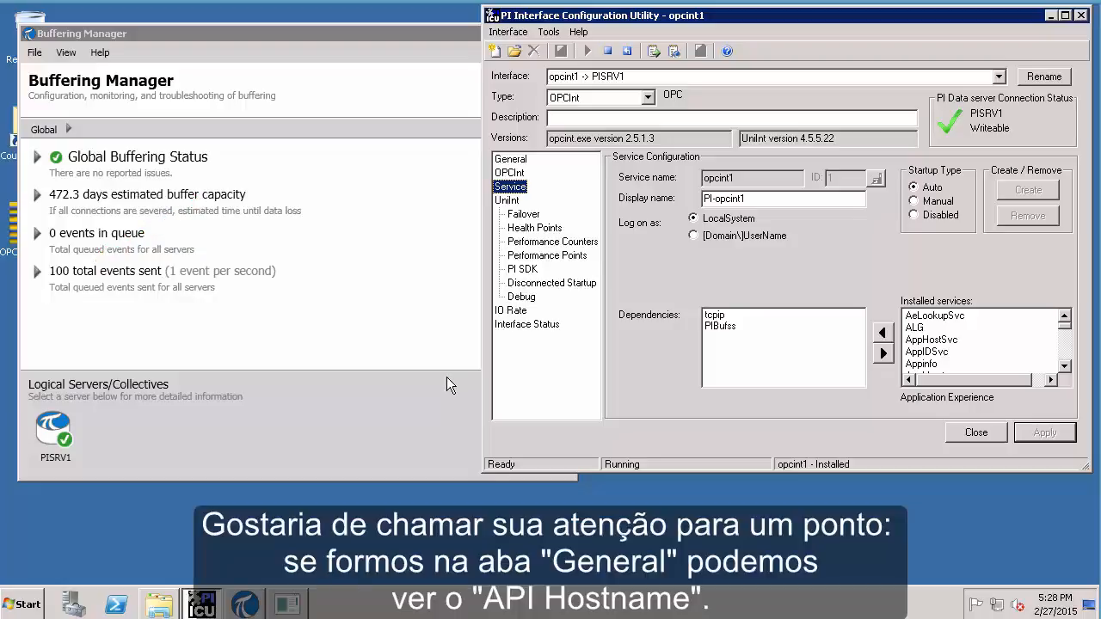
# Show opcint1's General settings with point source OPC and API hostname PISRV1
pyautogui.click(509, 161)
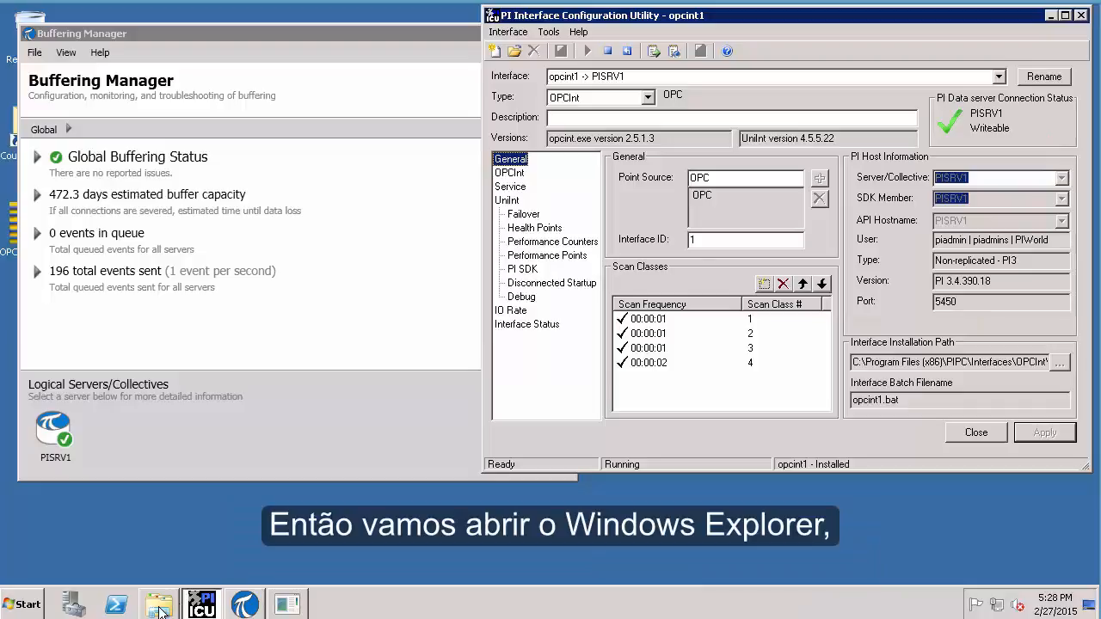
pyautogui.click(26, 605)
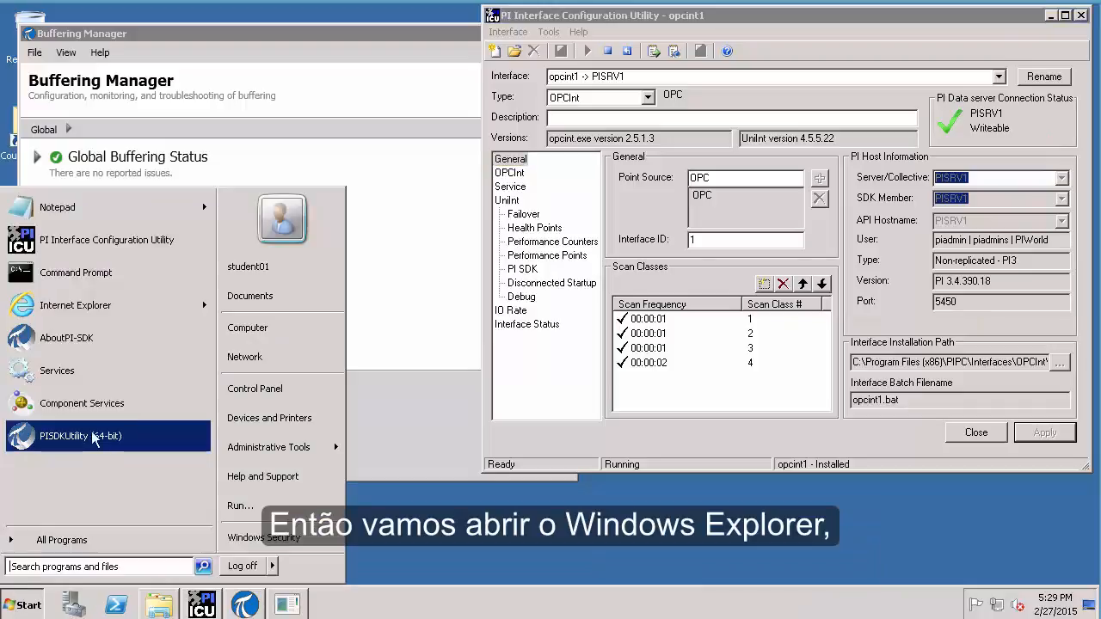
# Browse to C:\Program Files\PIPC\dat and show its full path
pyautogui.click(263, 333)
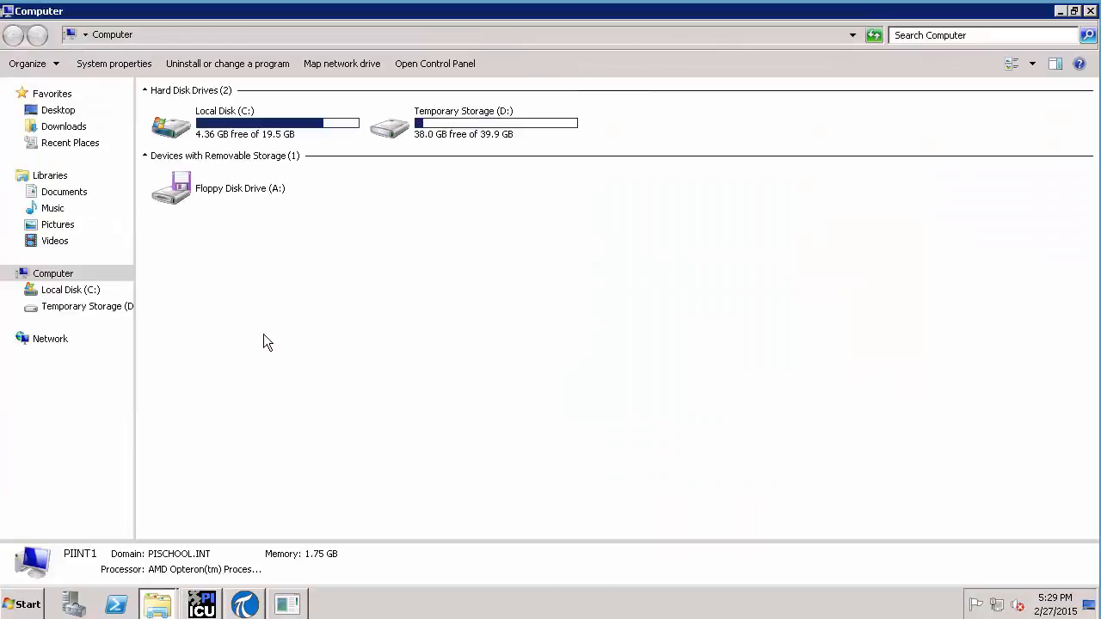
pyautogui.doubleClick(241, 129)
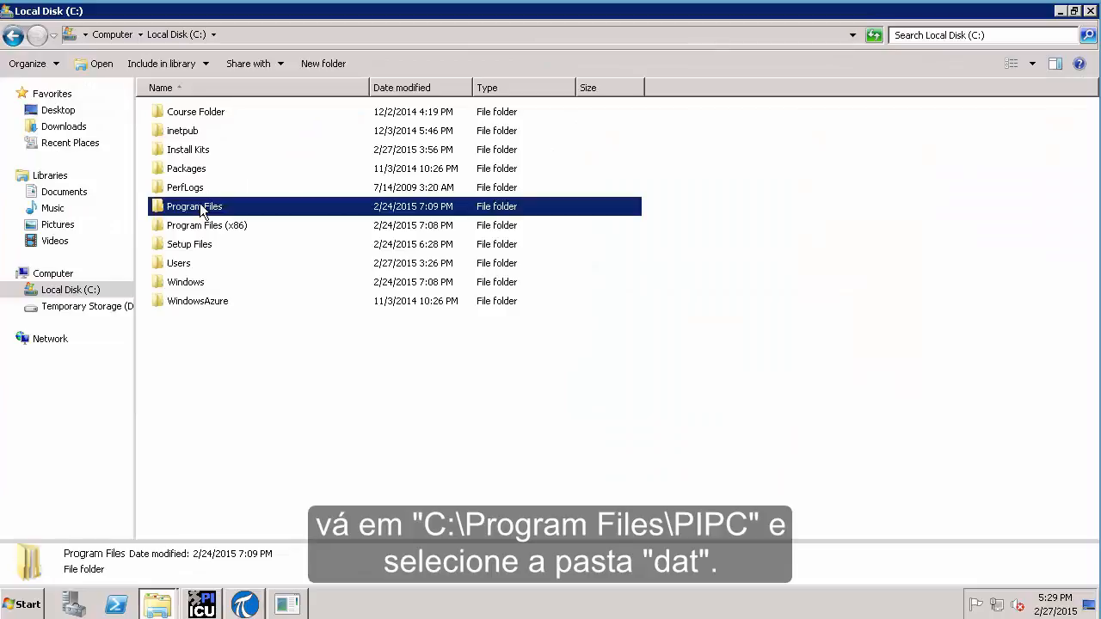
pyautogui.doubleClick(199, 208)
pyautogui.doubleClick(179, 171)
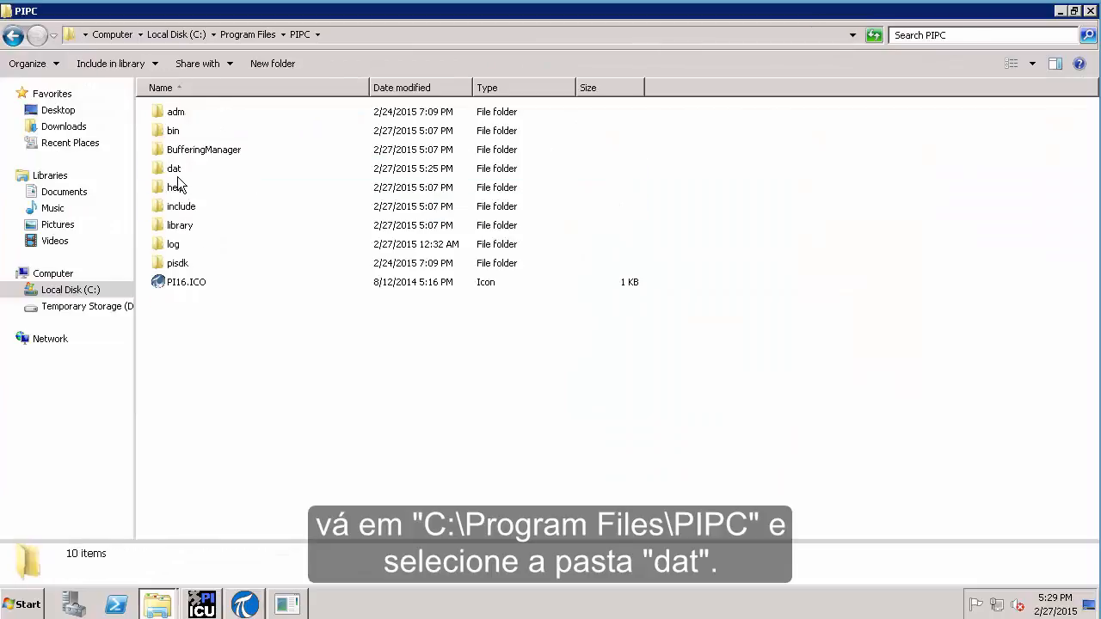
pyautogui.doubleClick(175, 169)
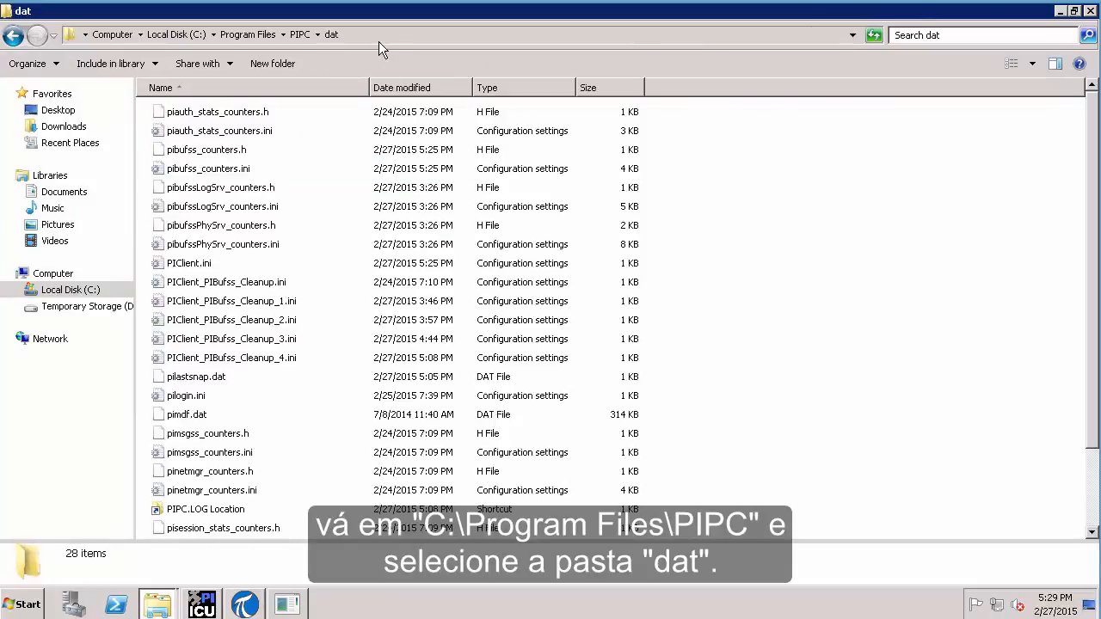
pyautogui.click(379, 41)
# Draw annotation arrows at the folder path and PIClient.ini, then clear them
pyautogui.hotkey('ctrl', '2')
pyautogui.moveTo(196, 46); pyautogui.dragTo(352, 122)
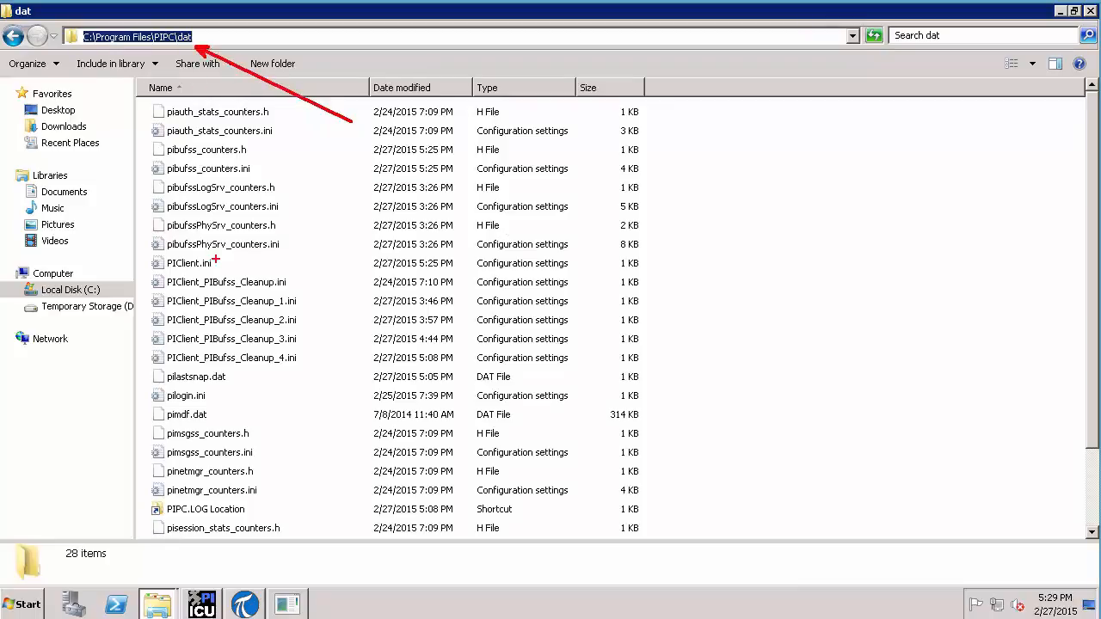
pyautogui.moveTo(216, 260); pyautogui.dragTo(323, 192)
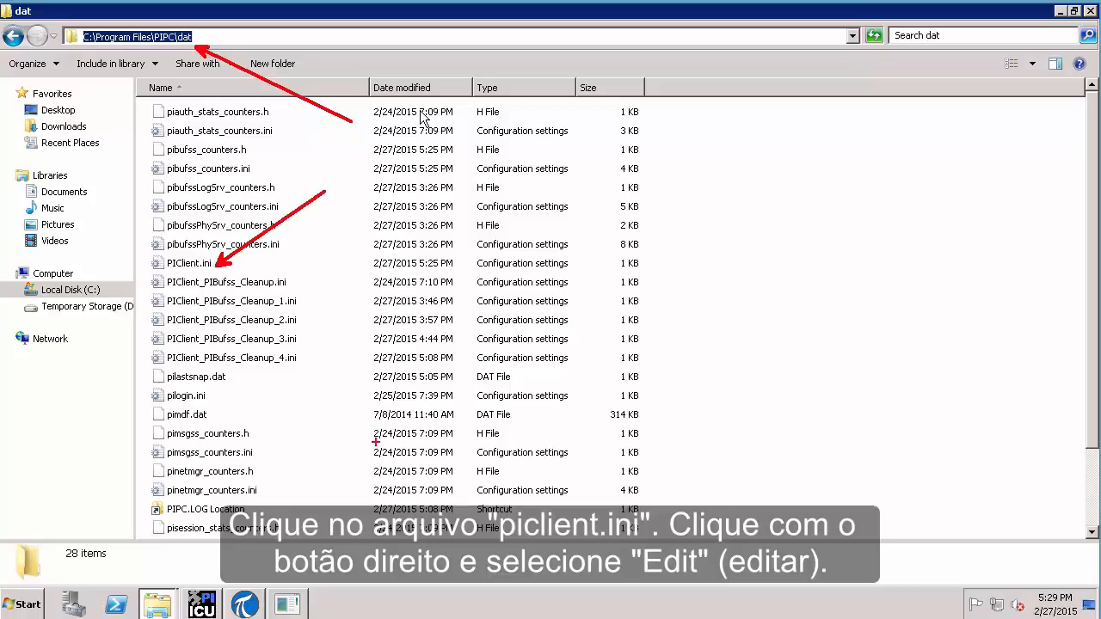
pyautogui.press('Escape')
# Open PIClient.ini for editing
pyautogui.click(184, 265)
pyautogui.rightClick(184, 266)
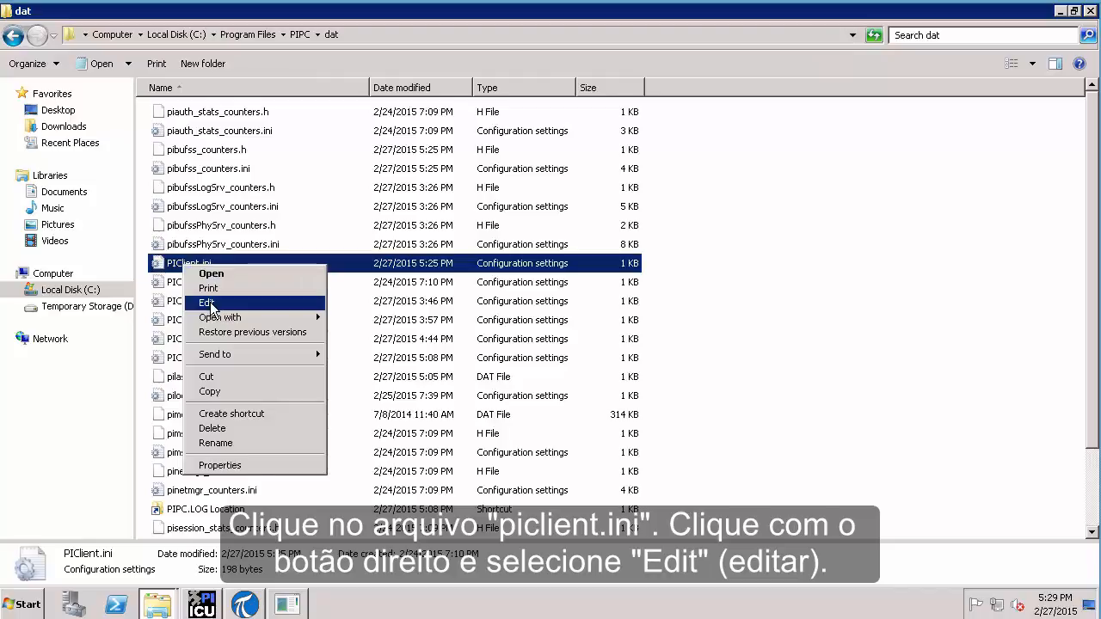
pyautogui.click(209, 304)
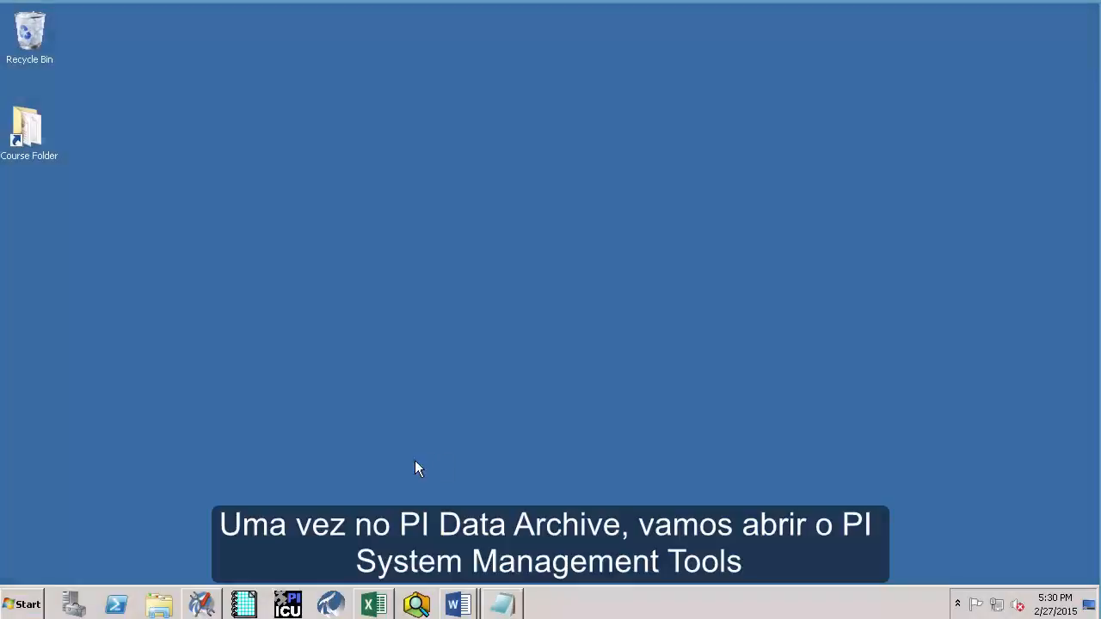
# Launch PI System Management Tools from the PI System program group and expand Data
pyautogui.click(26, 602)
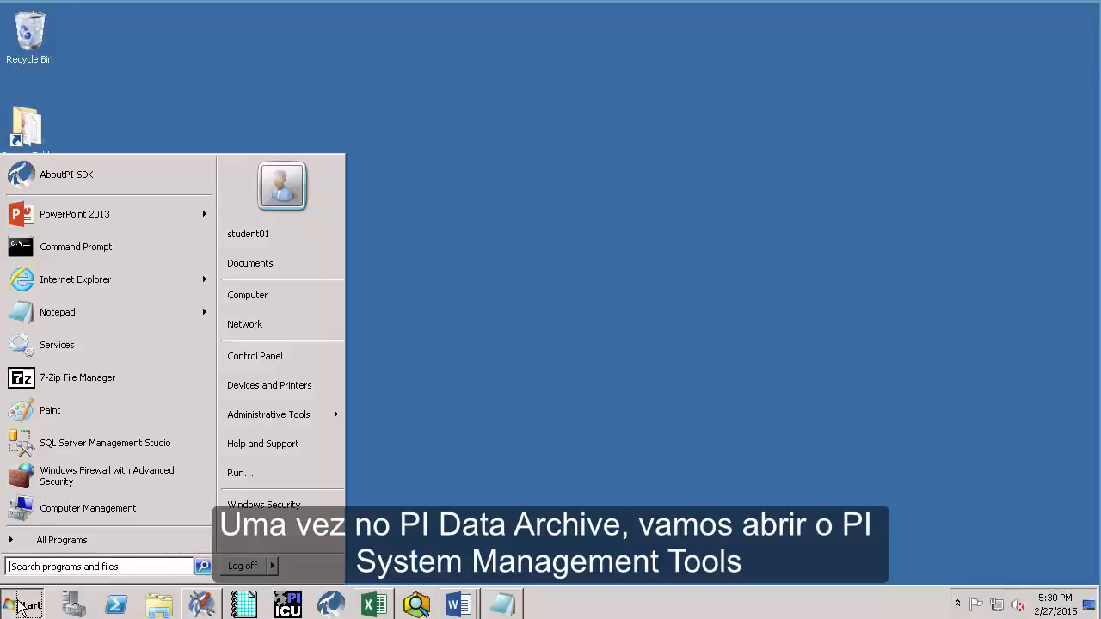
pyautogui.click(41, 549)
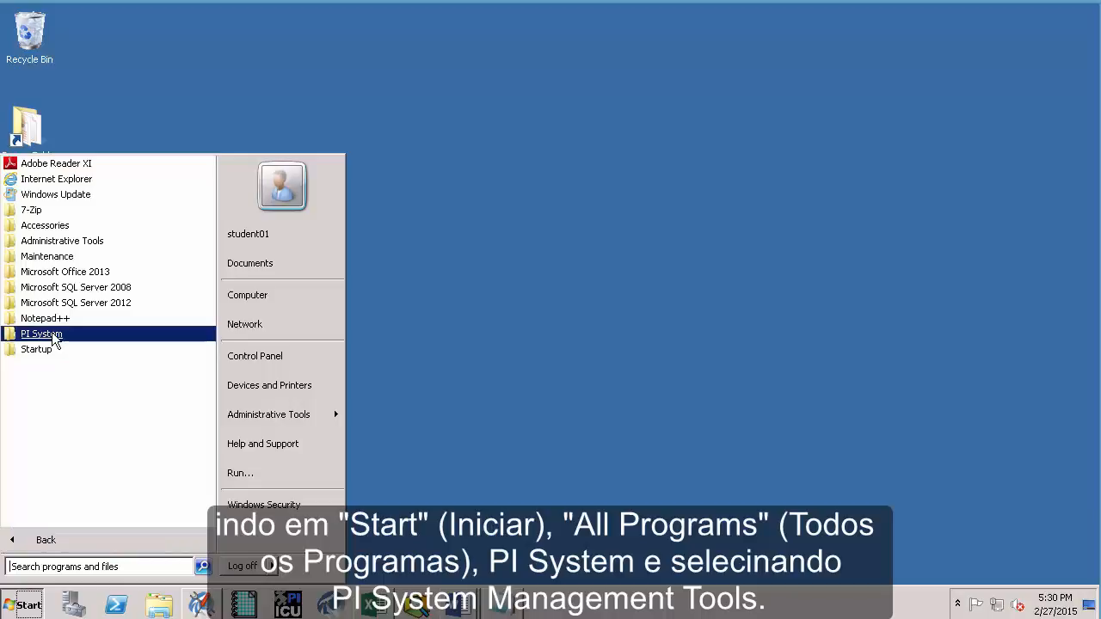
pyautogui.click(53, 338)
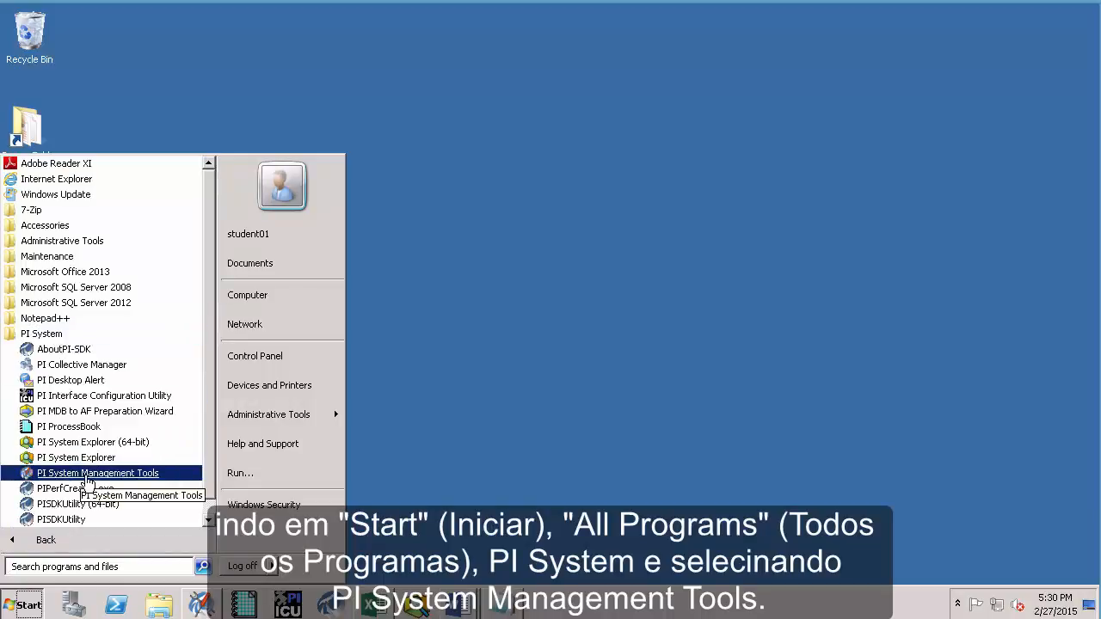
pyautogui.click(87, 474)
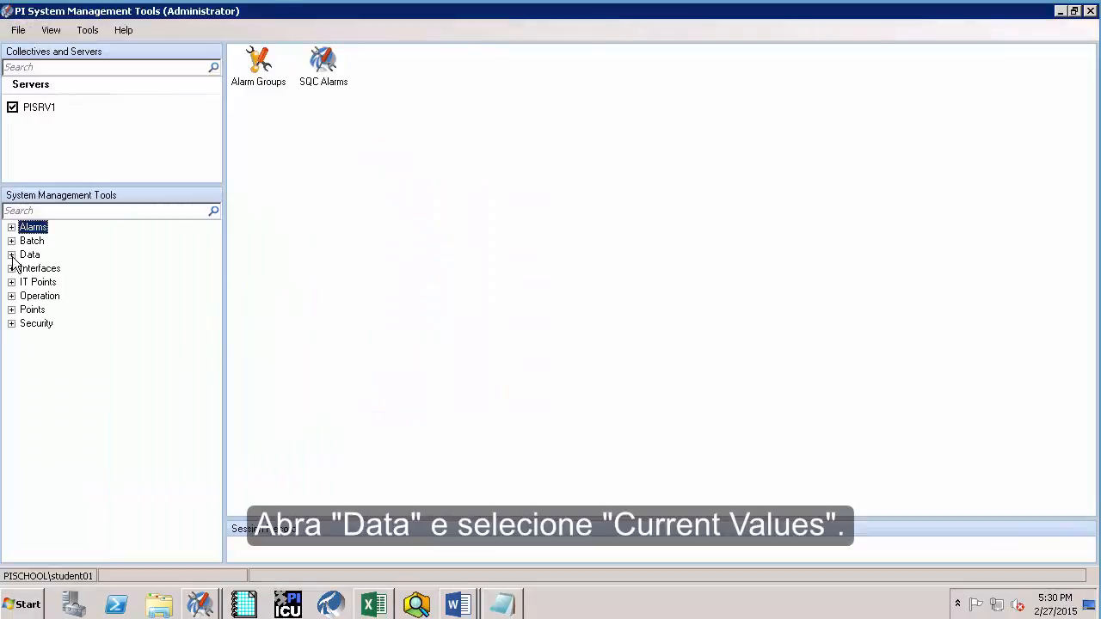
pyautogui.click(11, 255)
# Add all six Pump1 tags with point source opc to Current Values and start live updating
pyautogui.click(62, 283)
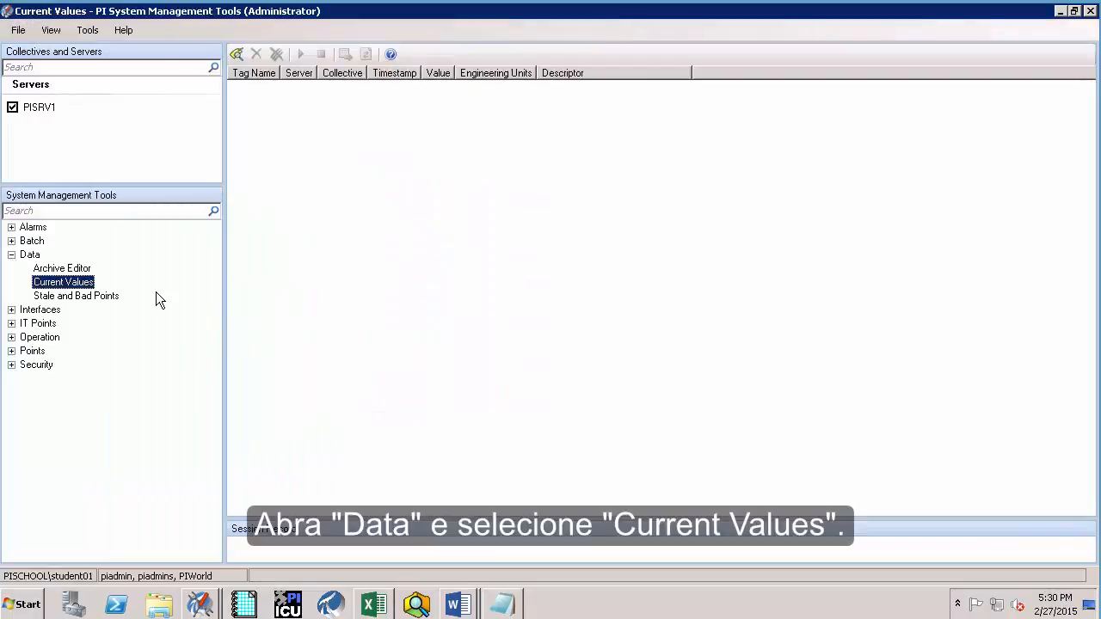
pyautogui.click(238, 54)
pyautogui.click(508, 189)
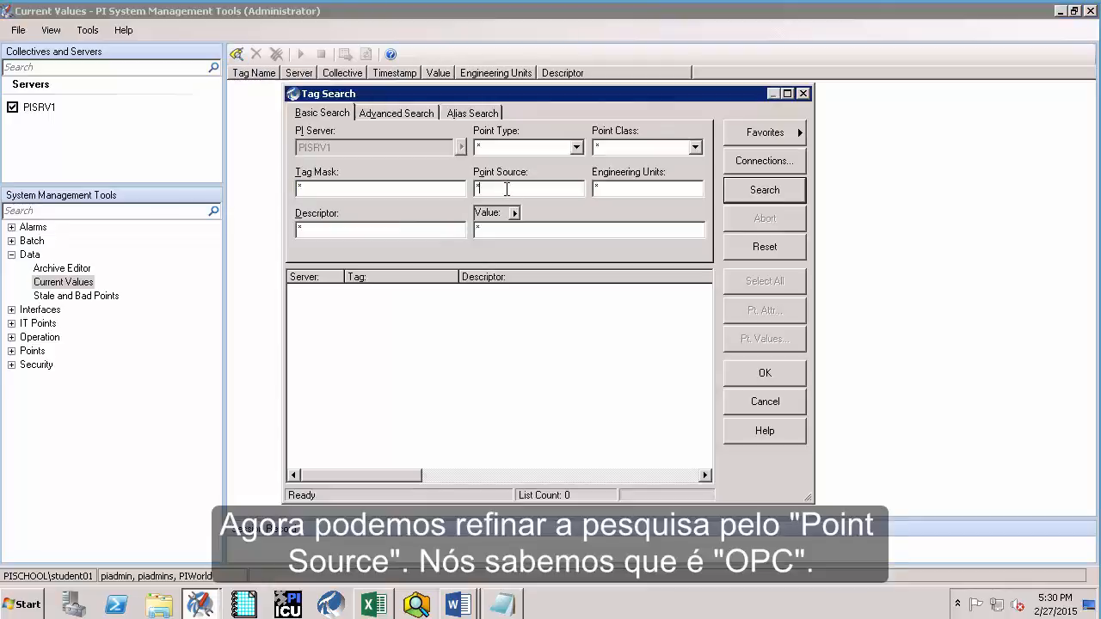
pyautogui.press('BackSpace')
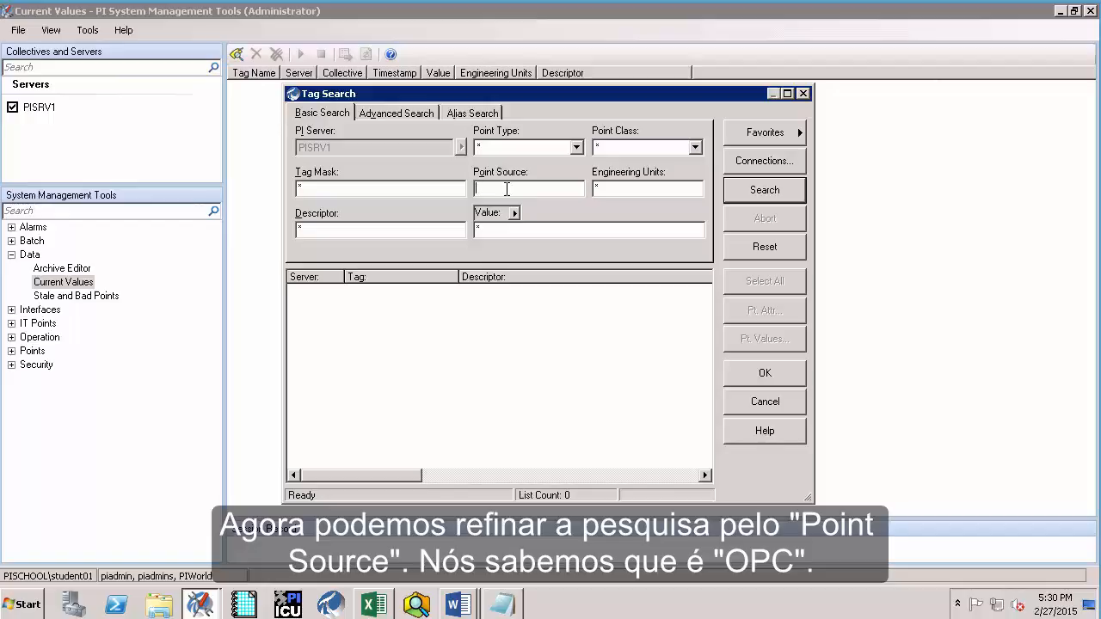
pyautogui.write('O')
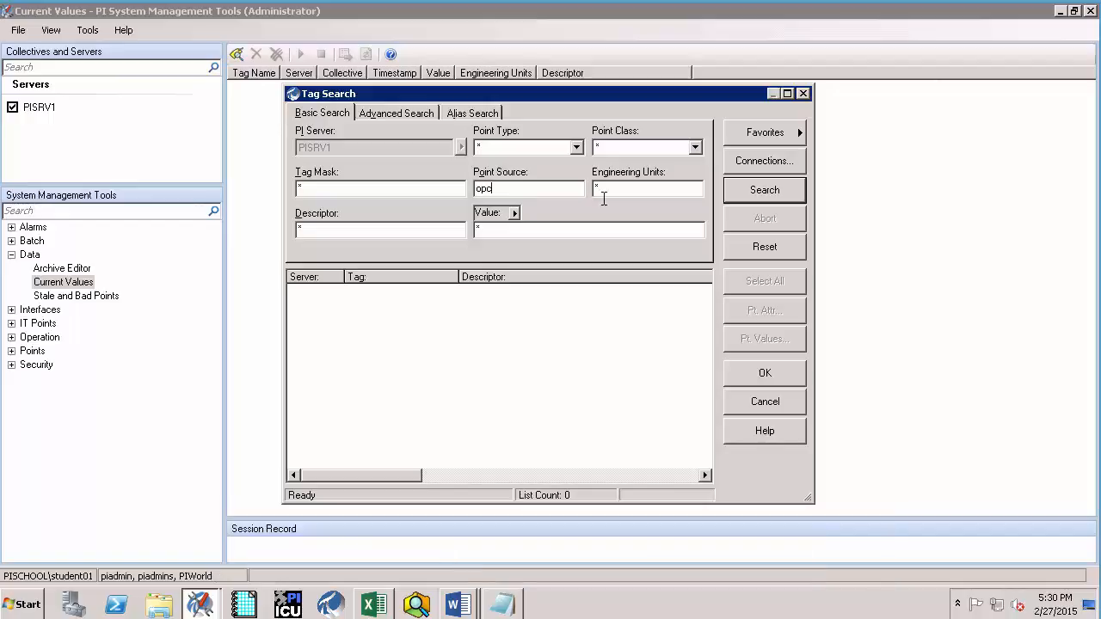
pyautogui.click(768, 193)
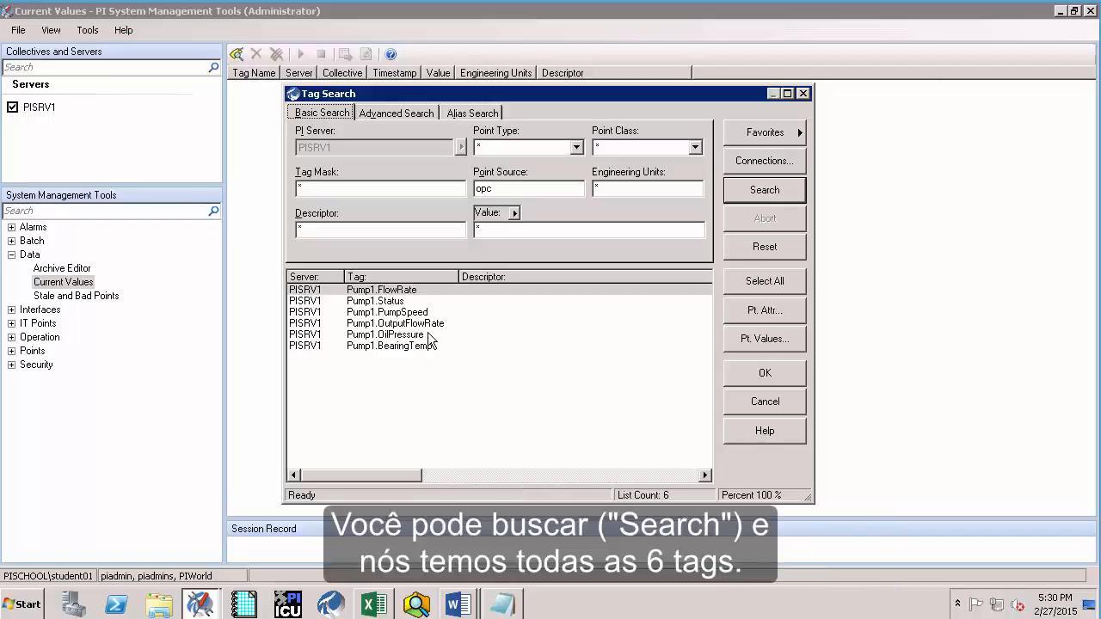
pyautogui.click(755, 284)
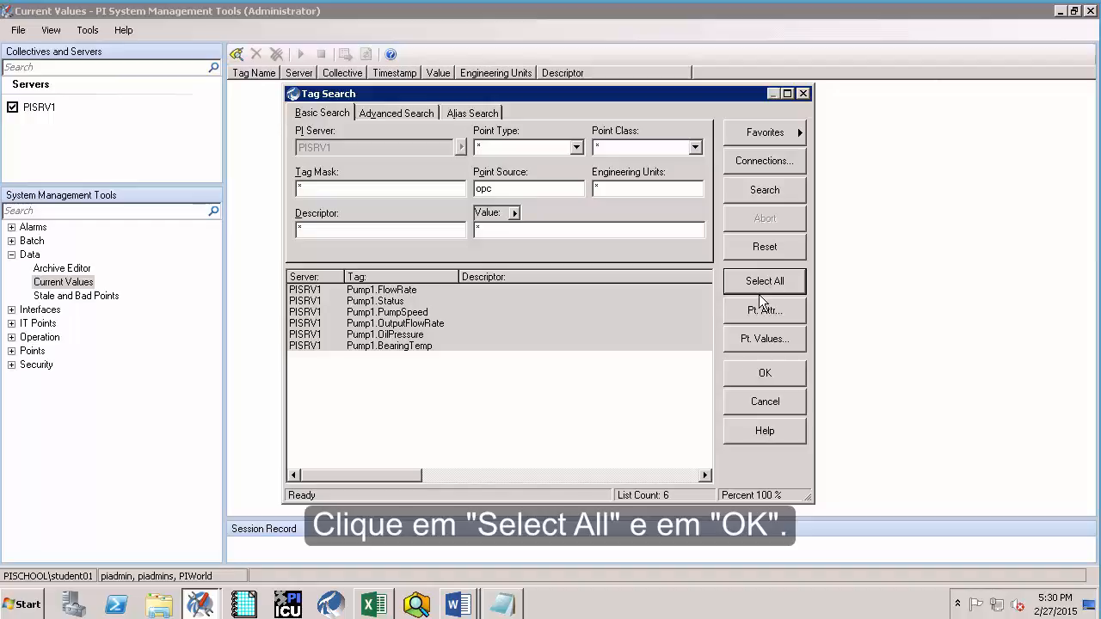
pyautogui.click(746, 376)
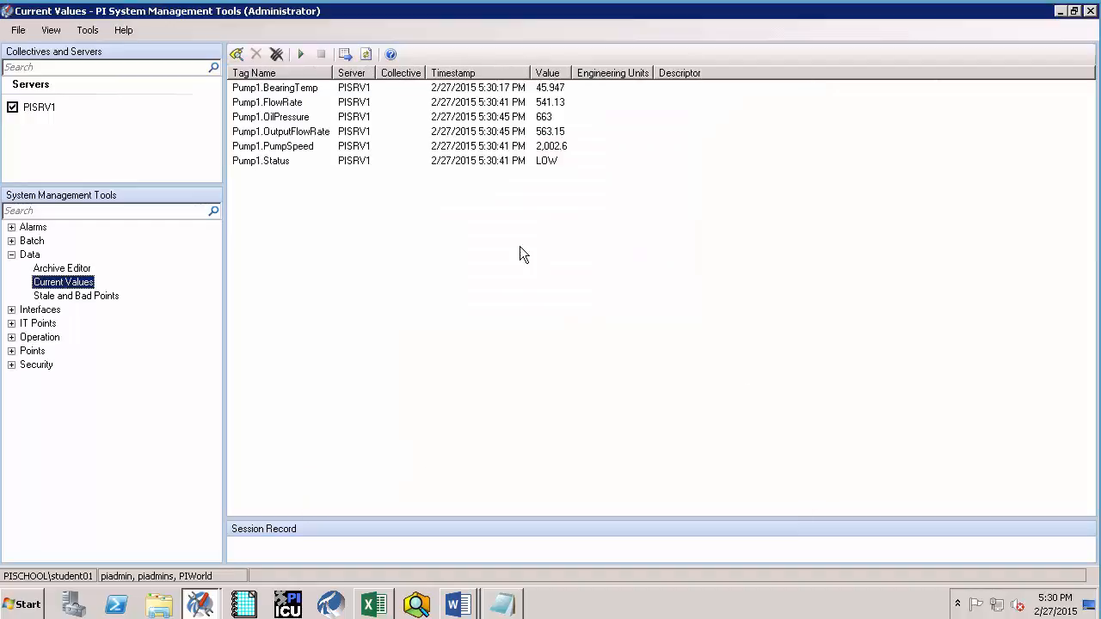
pyautogui.click(301, 54)
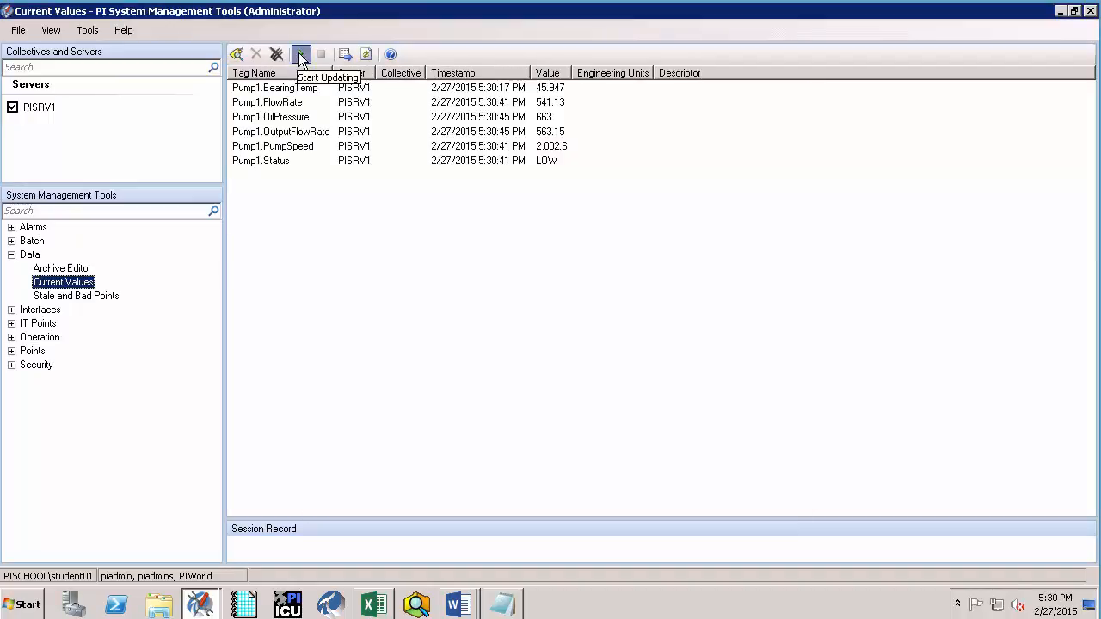